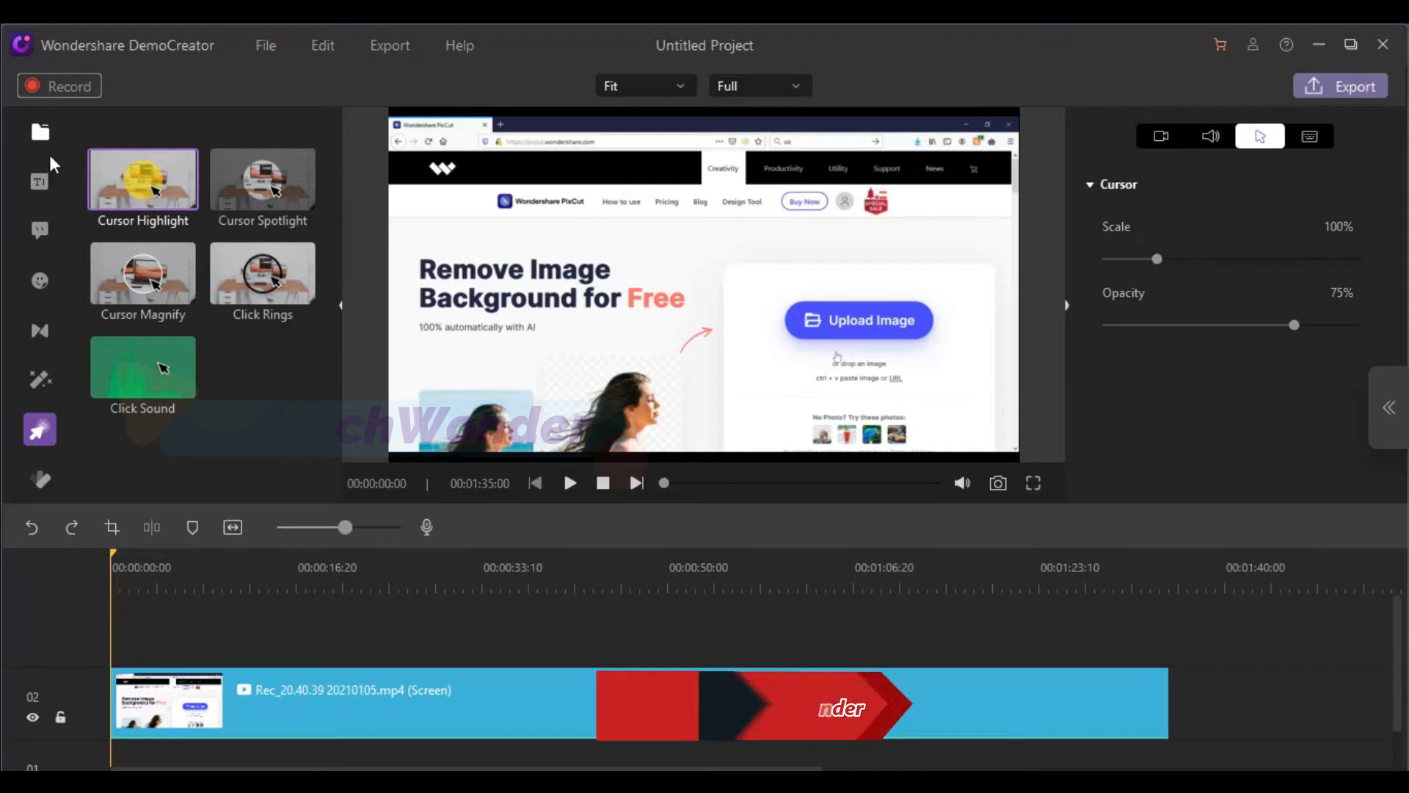
Apply the Cursor Highlight effect to the screen recording clip and play a preview of it
{"action": "left_click", "coordinate": [44, 136]}
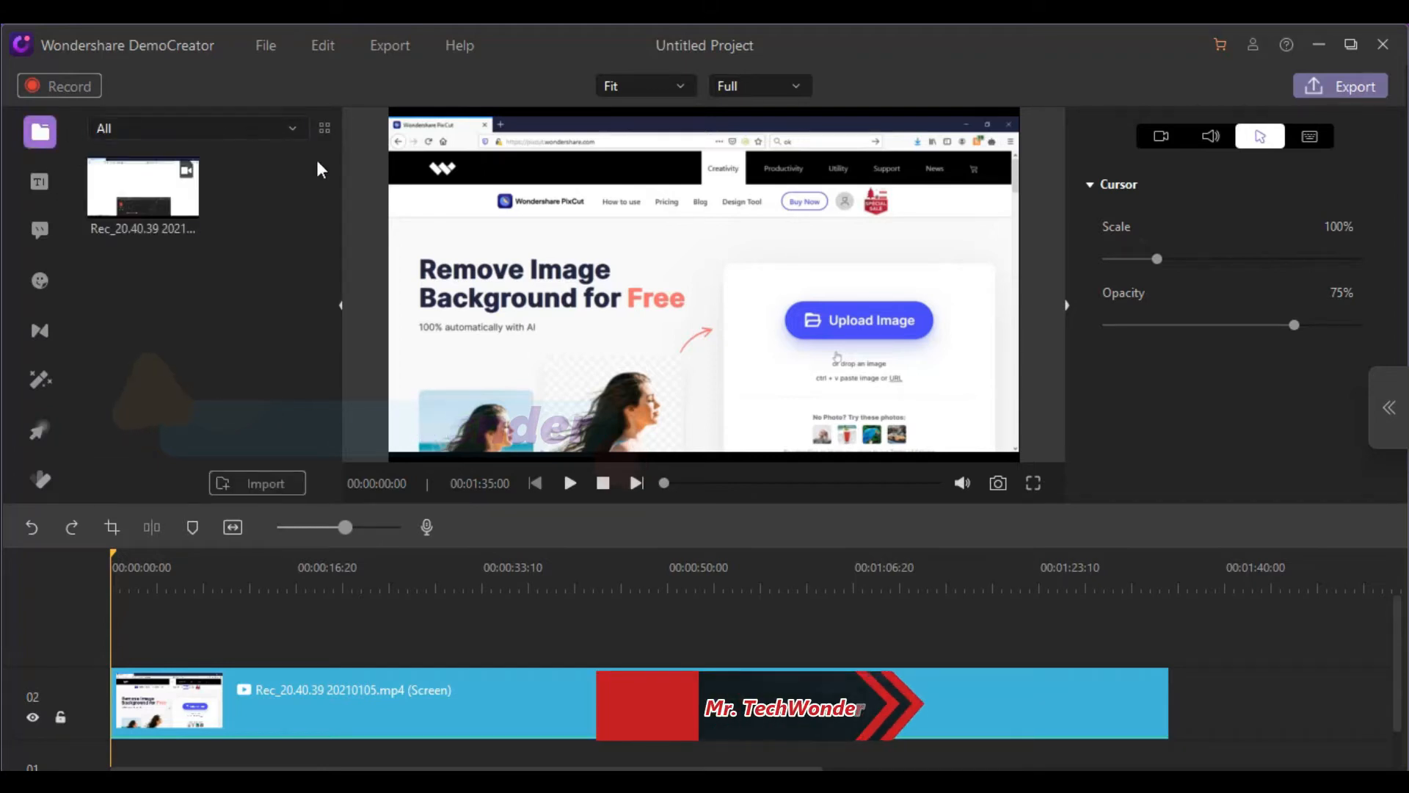
{"action": "left_click", "coordinate": [41, 430]}
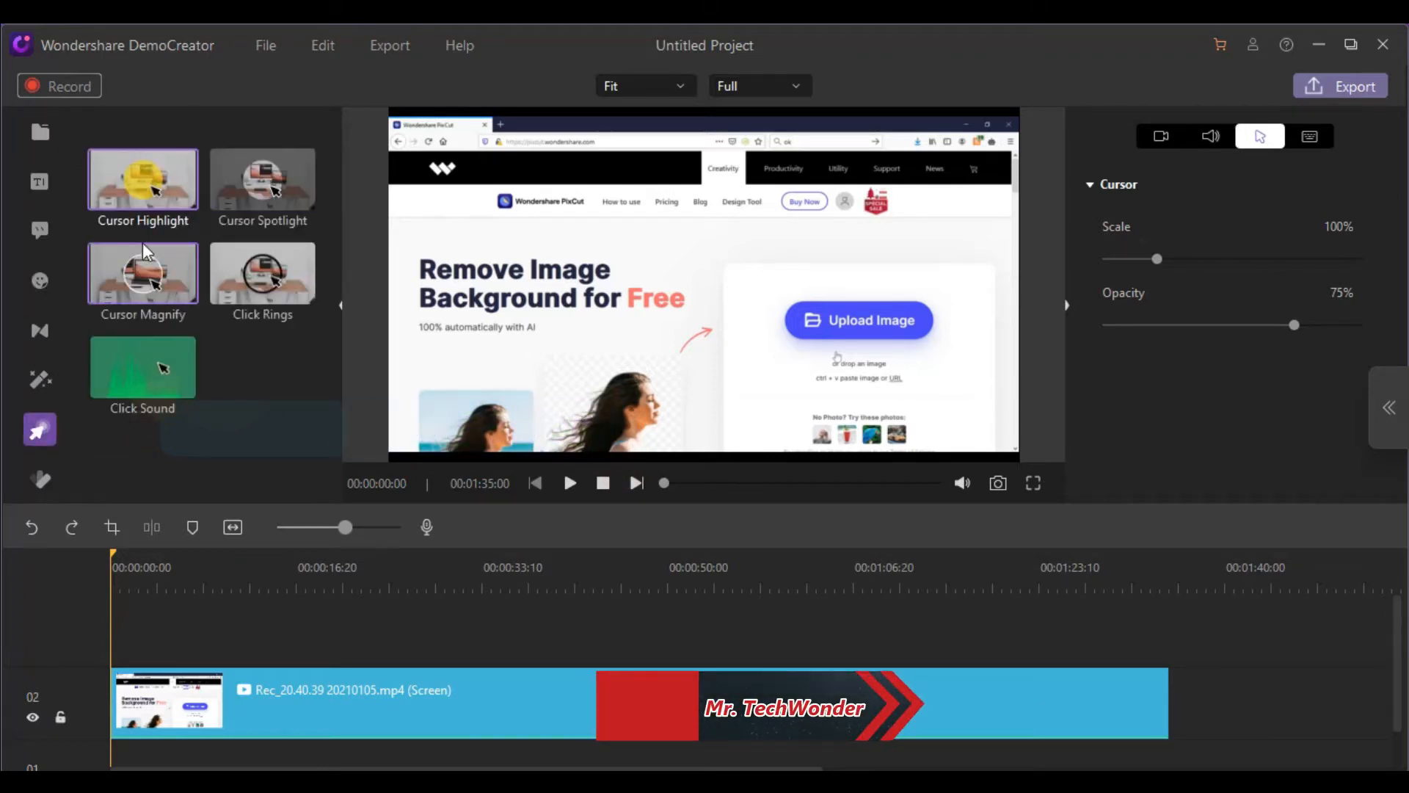
{"action": "left_click_drag", "start_coordinate": [139, 197], "coordinate": [140, 676]}
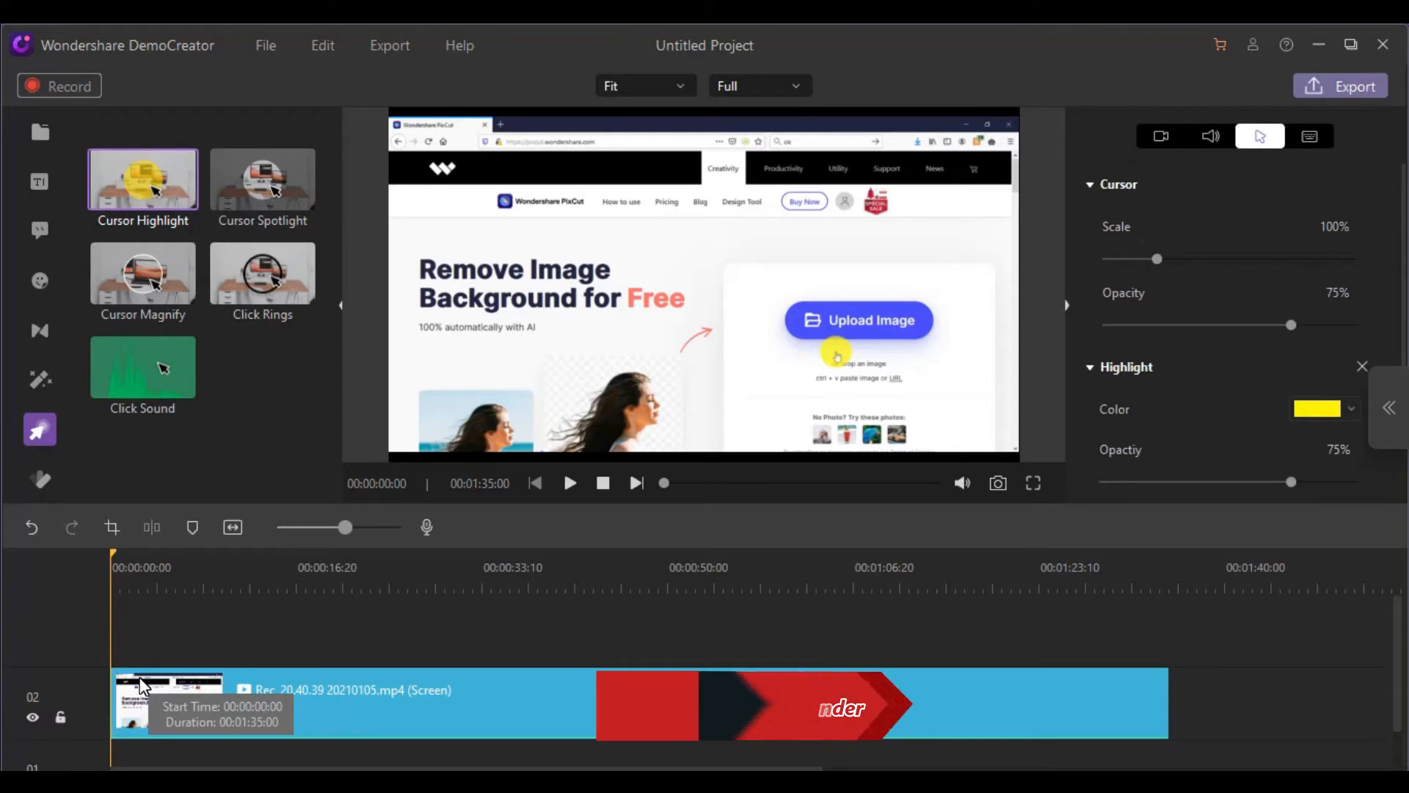
{"action": "left_click", "coordinate": [573, 485]}
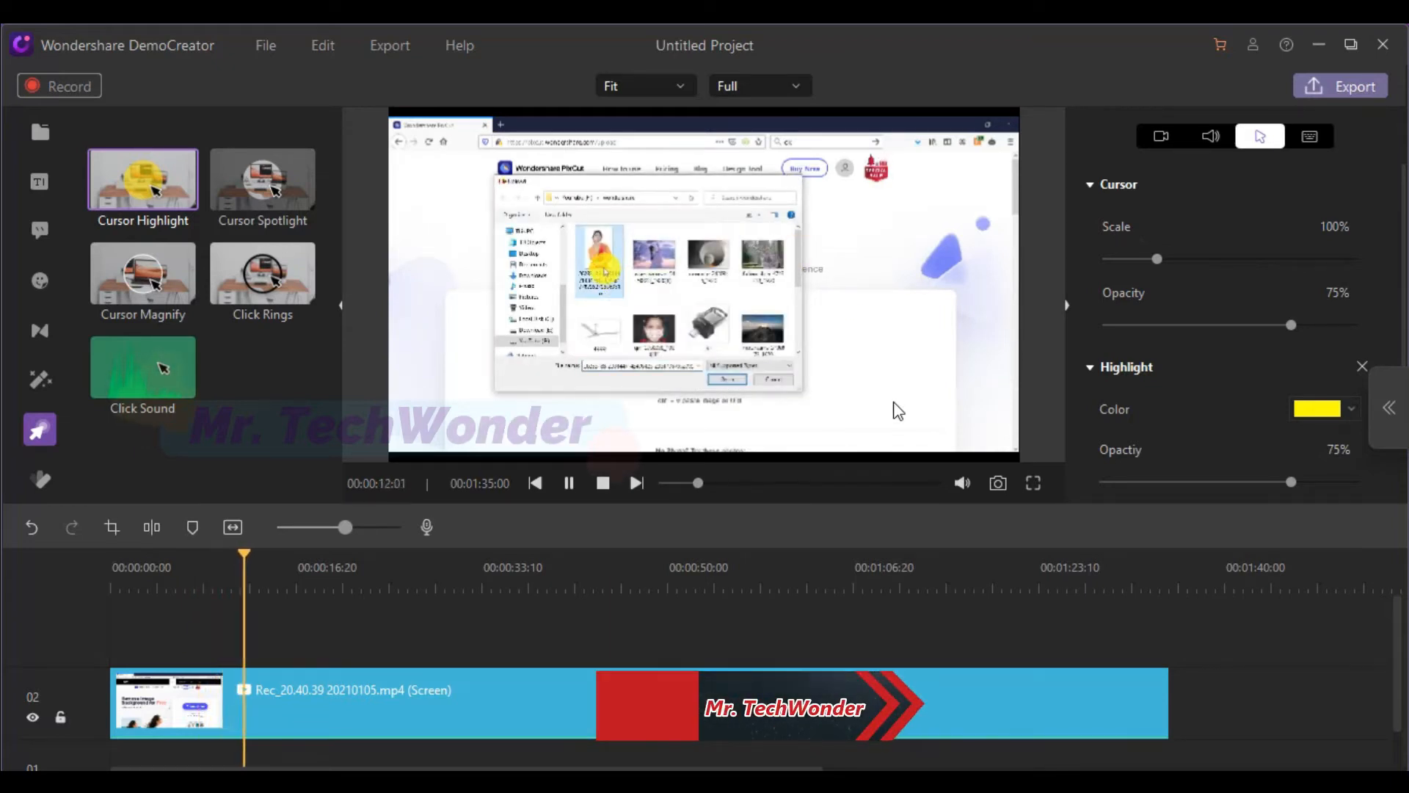
{"action": "left_click", "coordinate": [570, 482]}
At the 00:00:10:11 frame, set the cursor's scale to 185% and its opacity to 83%
{"action": "left_click_drag", "start_coordinate": [267, 555], "coordinate": [228, 559]}
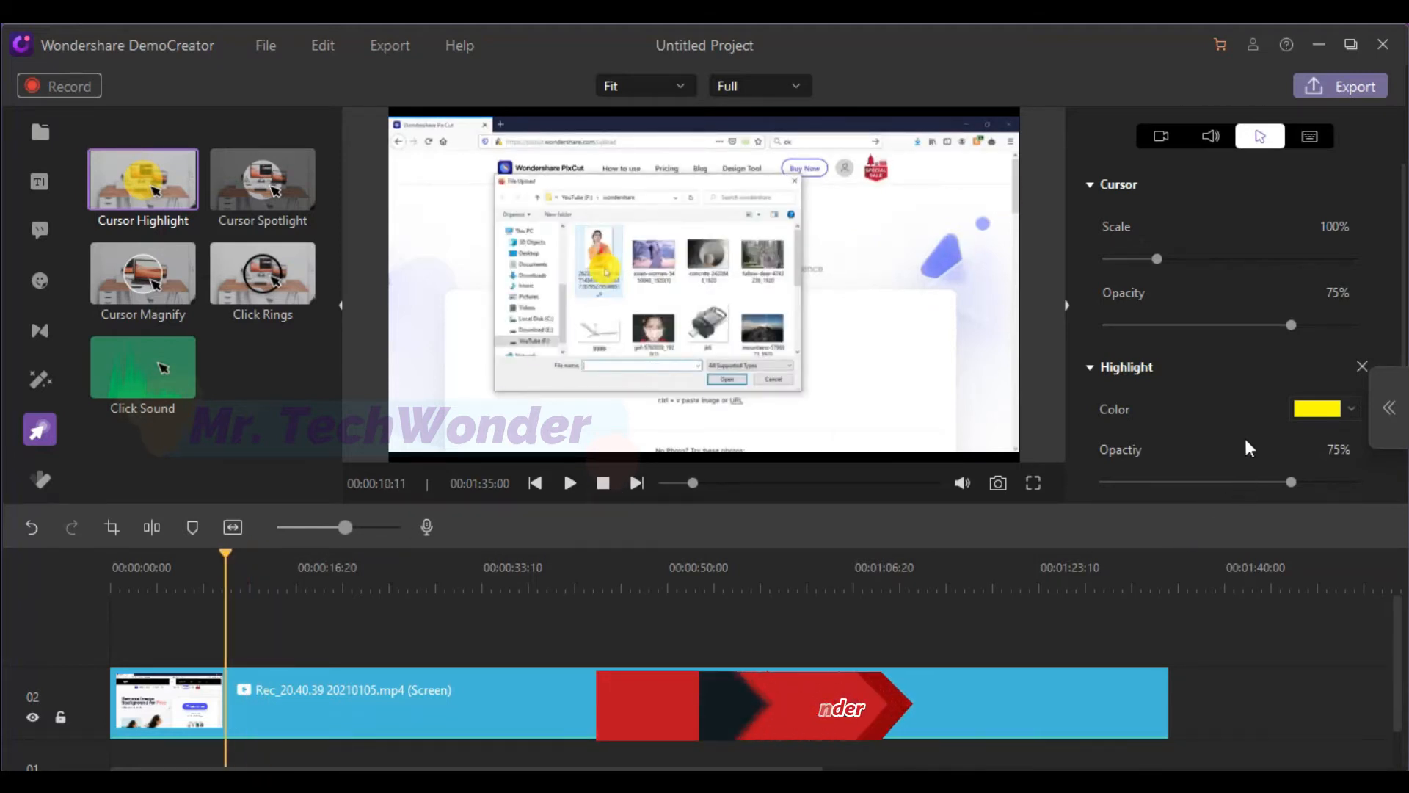
{"action": "left_click_drag", "start_coordinate": [1159, 258], "coordinate": [1199, 266]}
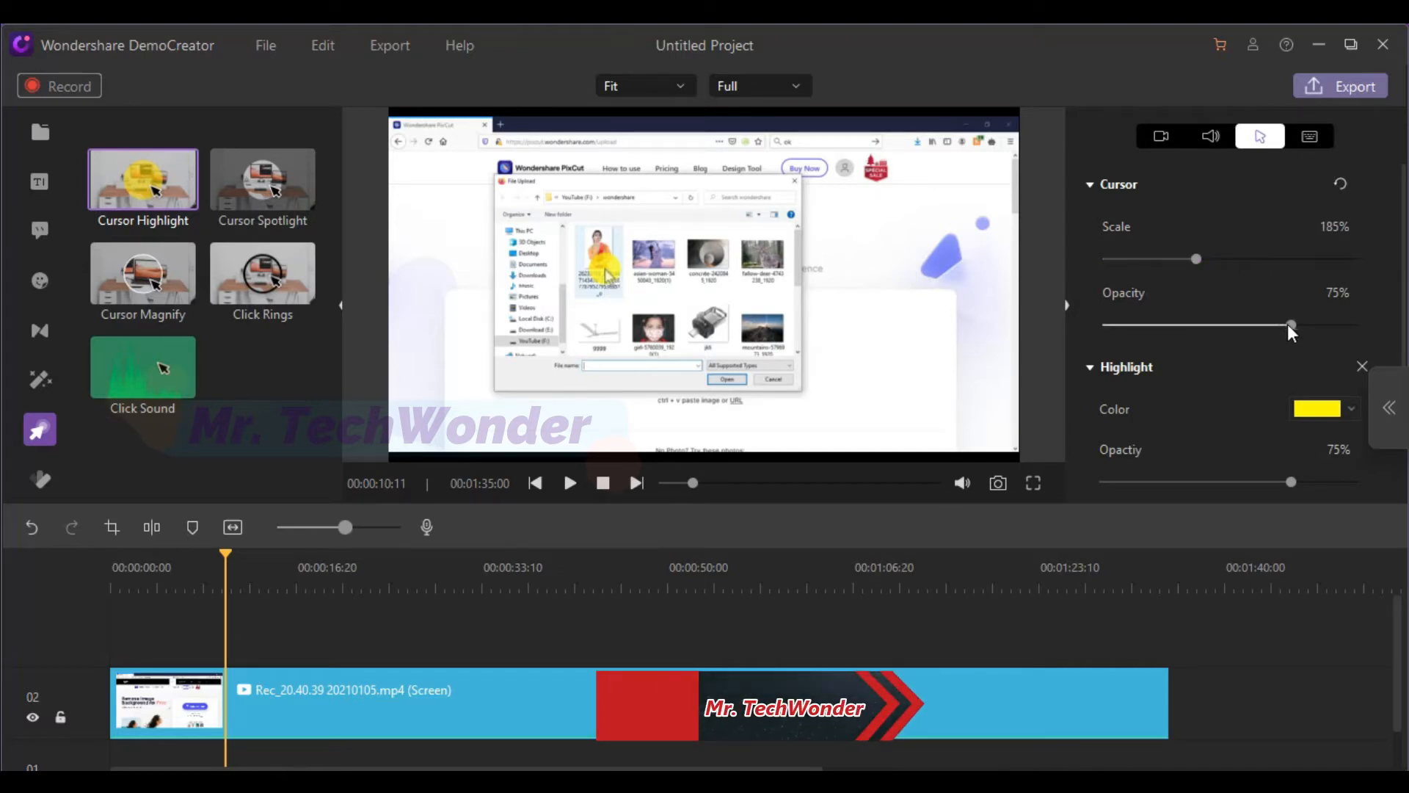
{"action": "left_click_drag", "start_coordinate": [1357, 327], "coordinate": [1314, 333]}
Try pink, turquoise, blue, dark red and light orange as the cursor highlight color
{"action": "scroll", "coordinate": [1257, 361], "scroll_direction": "down", "scroll_amount": 1}
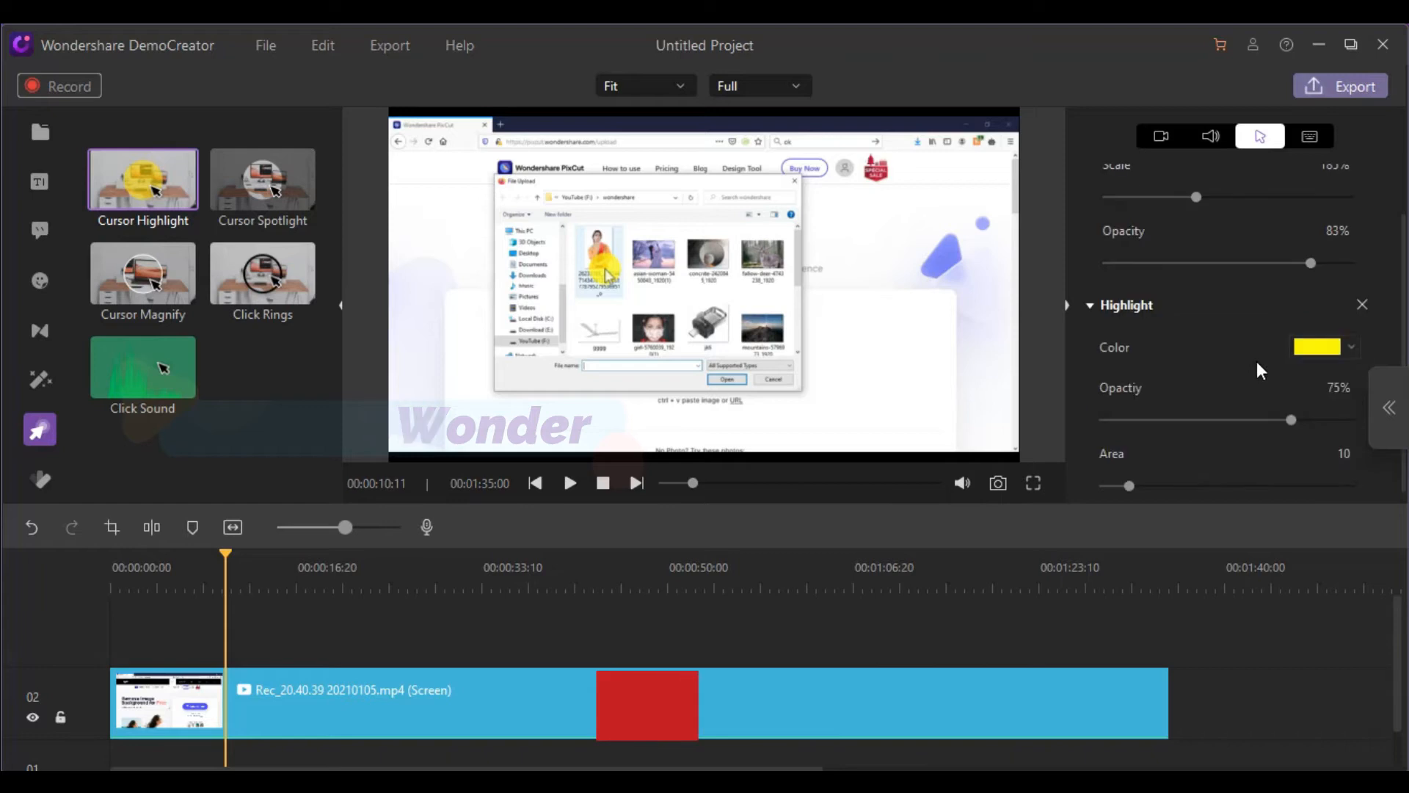
{"action": "left_click", "coordinate": [1320, 333]}
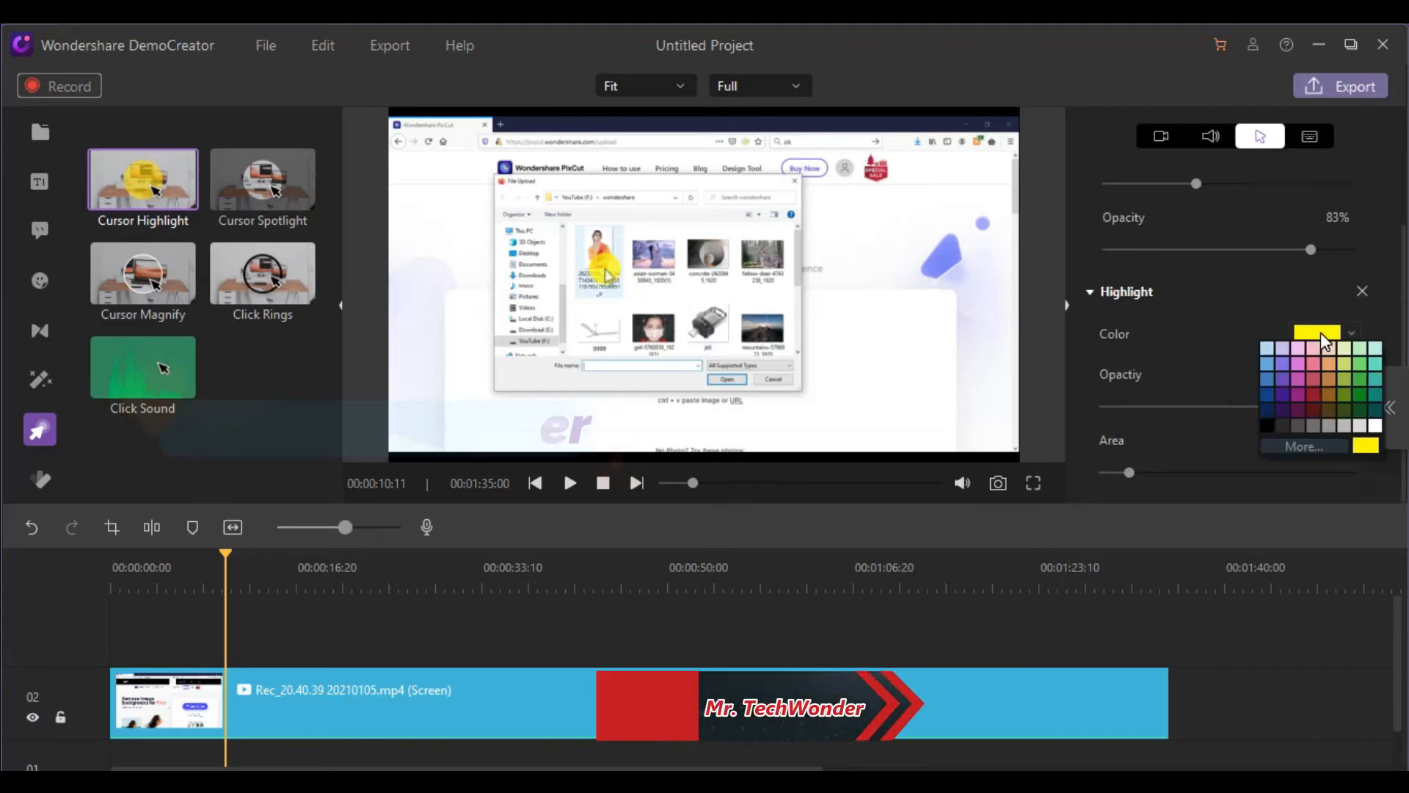
{"action": "left_click", "coordinate": [1314, 366]}
{"action": "left_click", "coordinate": [1315, 334]}
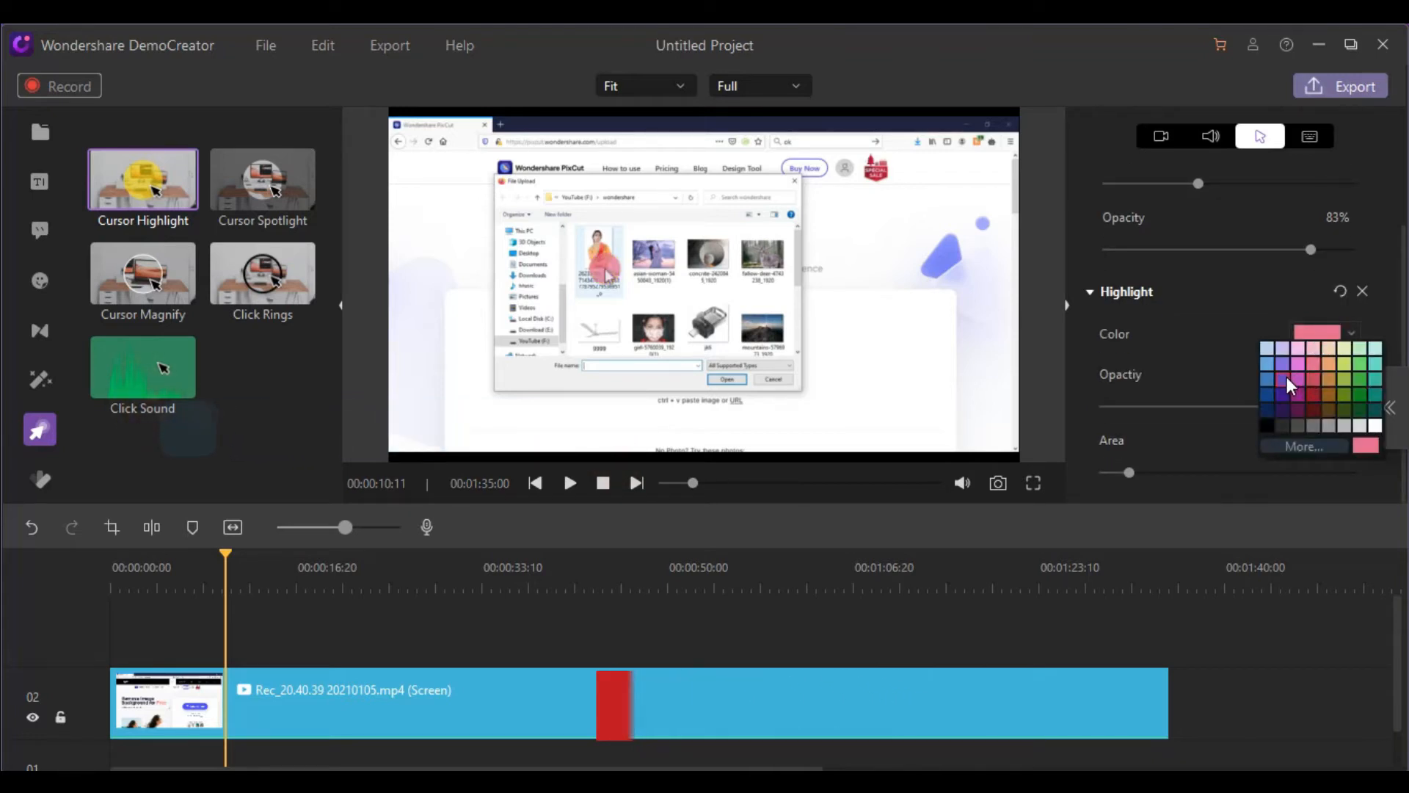
{"action": "left_click", "coordinate": [1377, 360]}
{"action": "left_click", "coordinate": [1315, 332]}
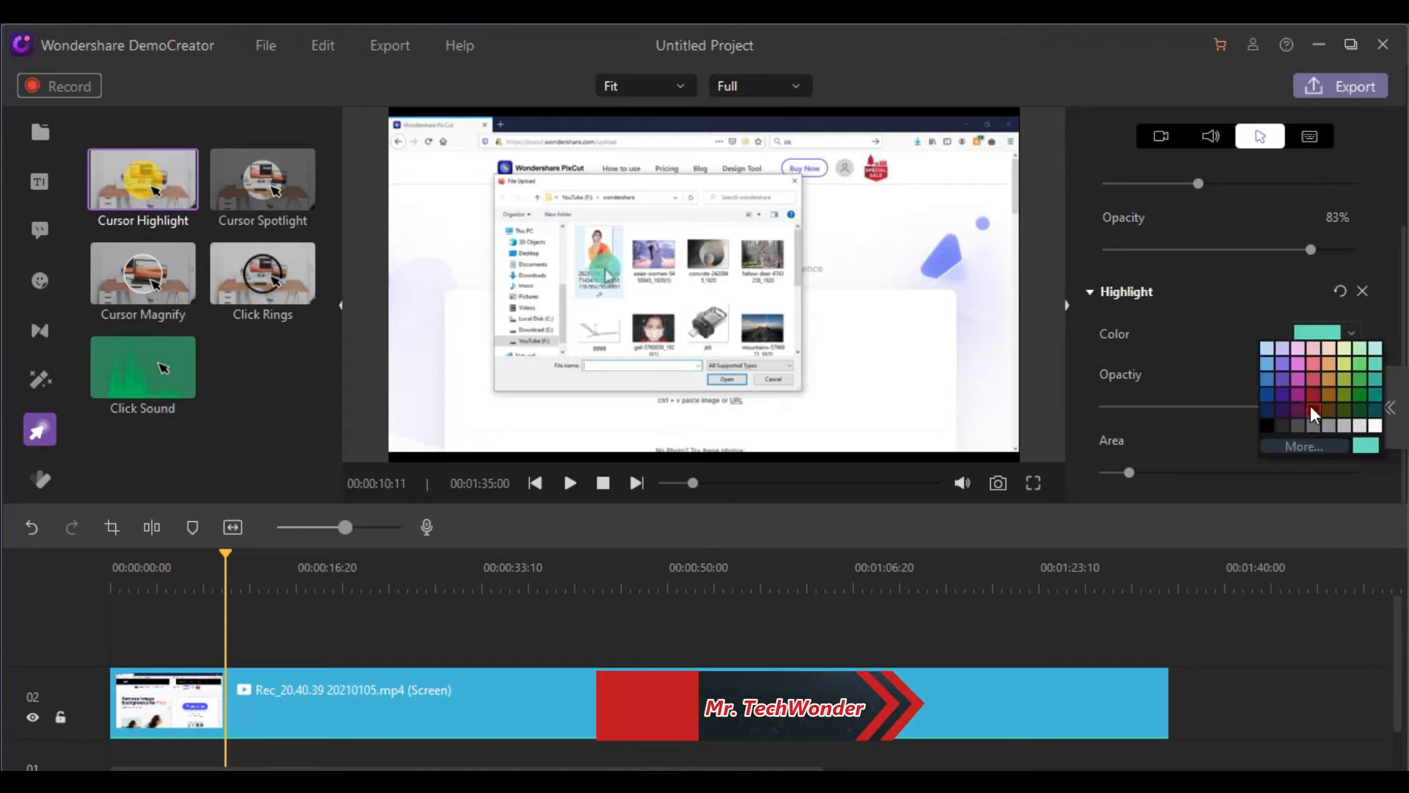
{"action": "left_click", "coordinate": [1266, 380]}
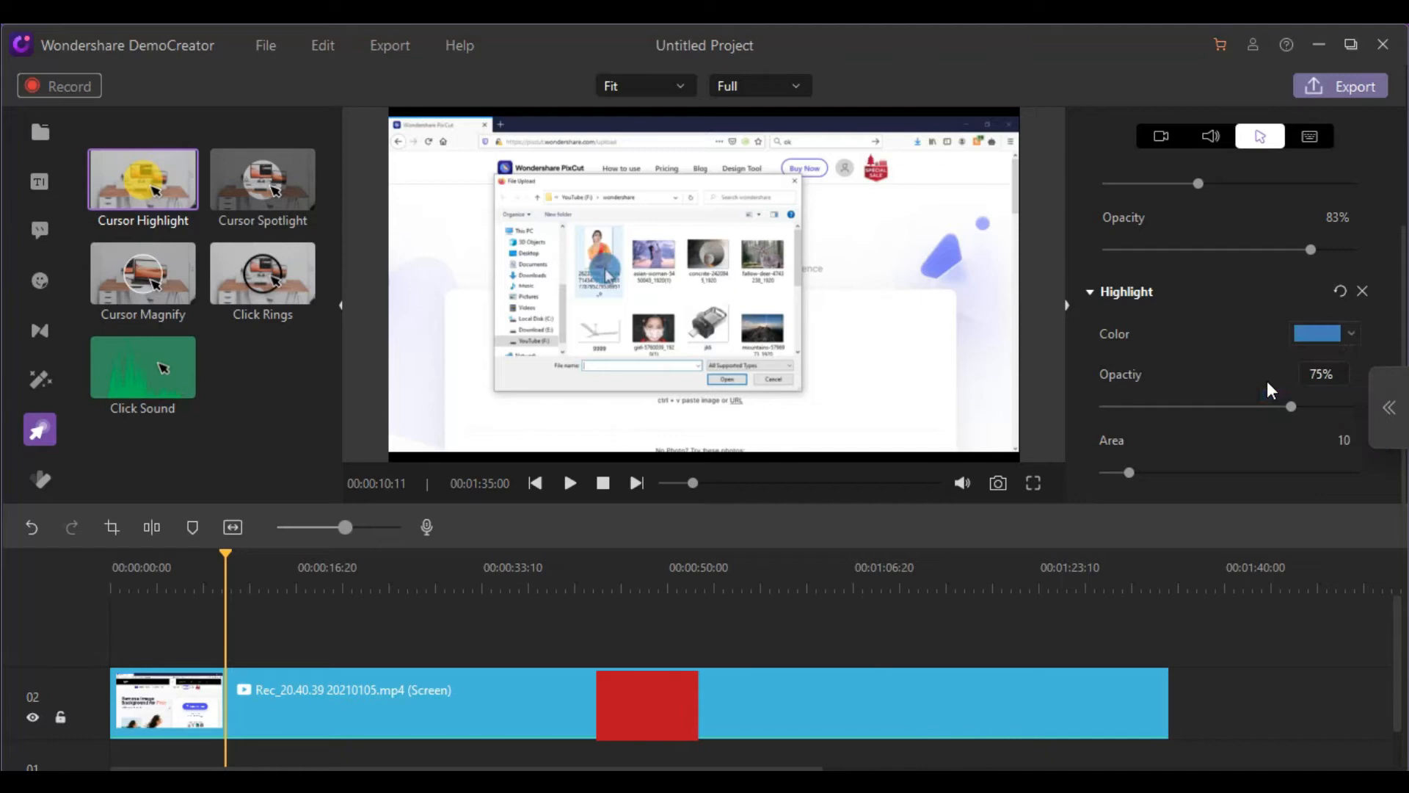
{"action": "left_click", "coordinate": [1318, 335]}
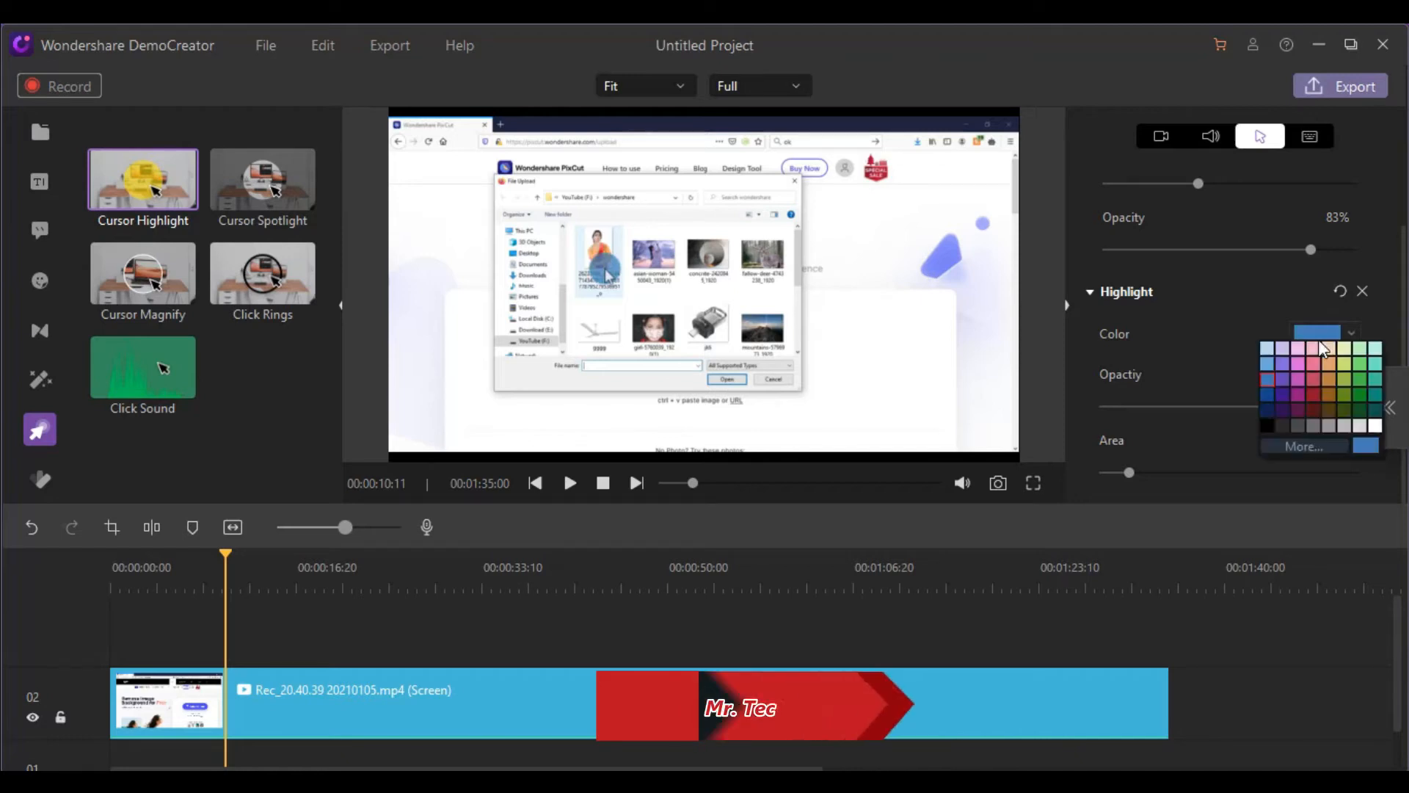
{"action": "left_click", "coordinate": [1311, 405]}
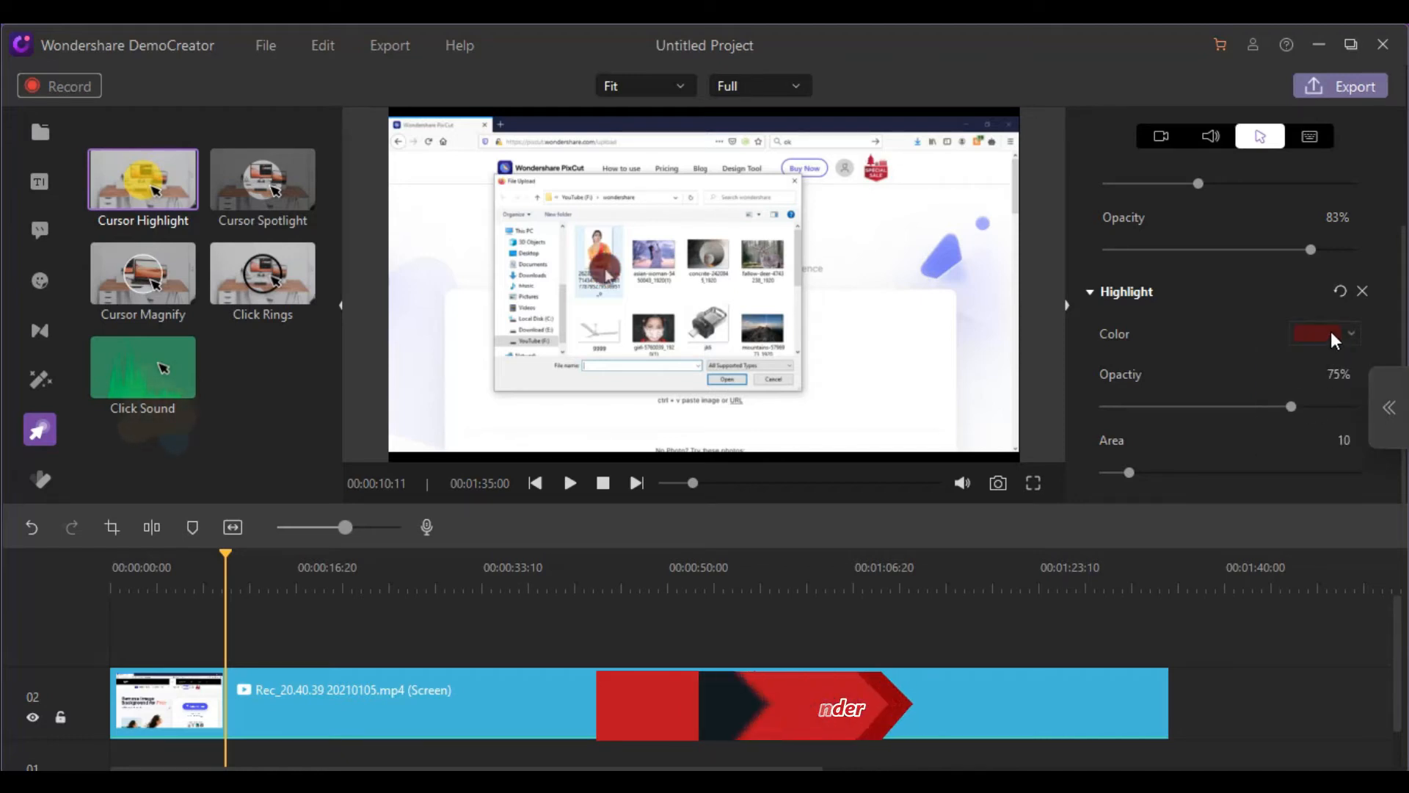
{"action": "left_click", "coordinate": [1349, 334]}
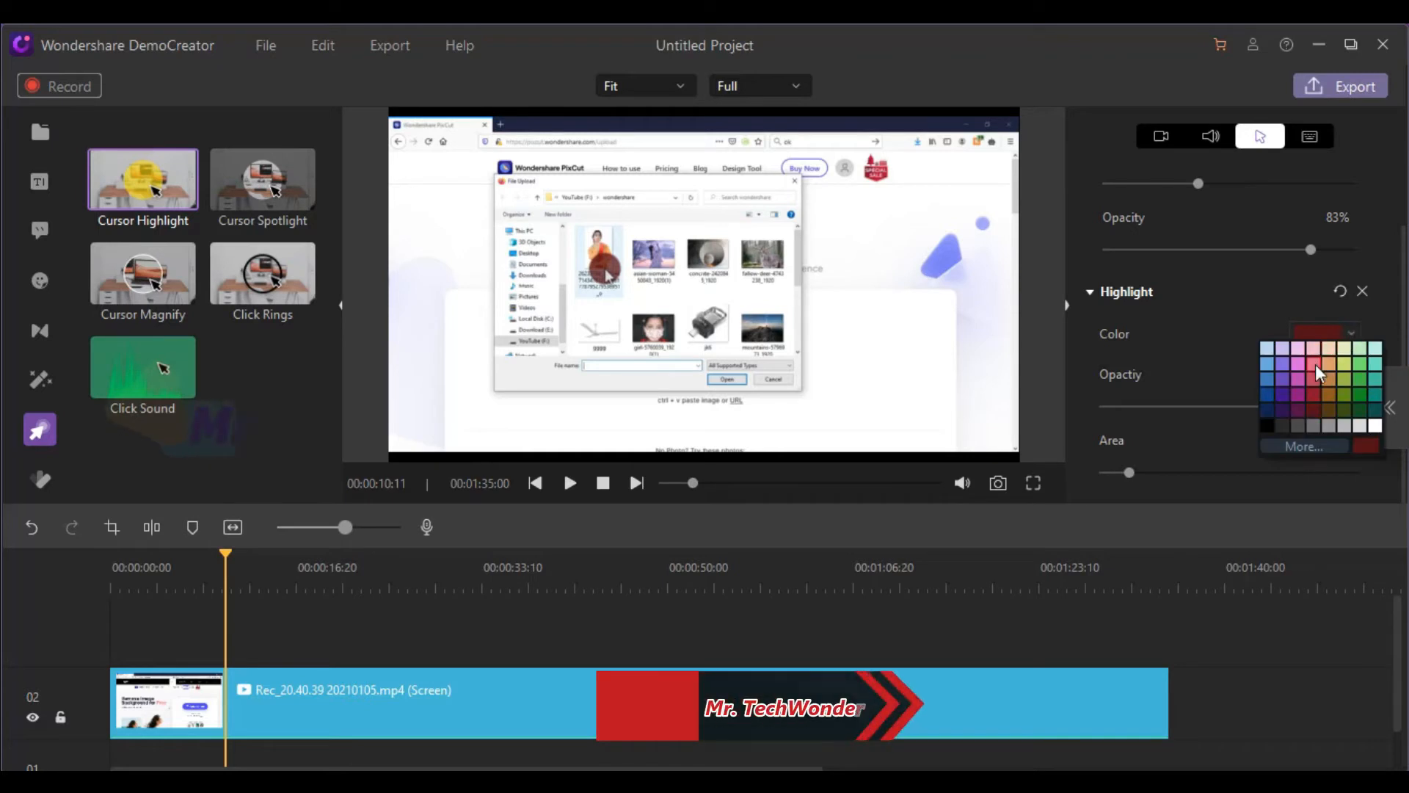
{"action": "left_click", "coordinate": [1332, 363]}
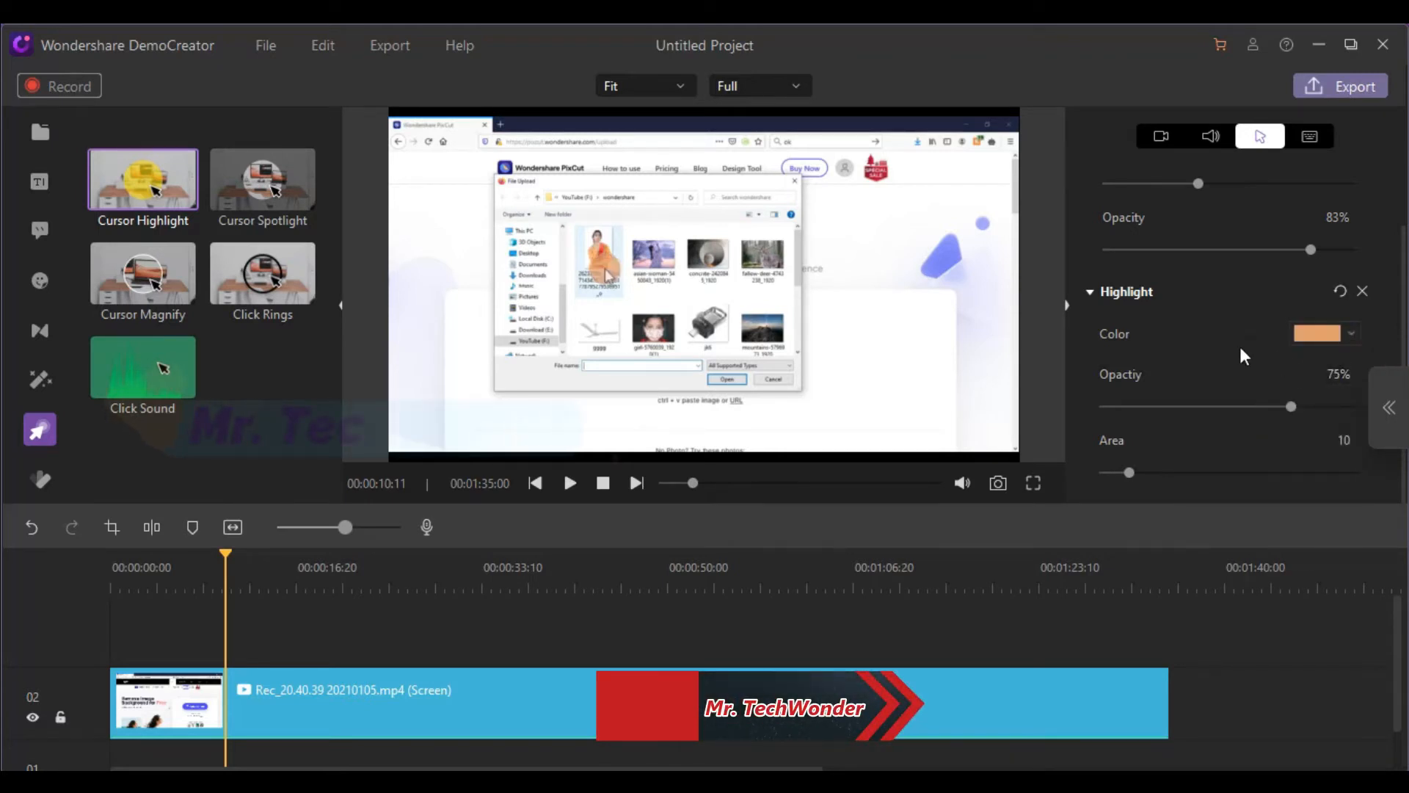
Set the cursor highlight to the custom yellow #ffff00 with 94% opacity and a larger area
{"action": "left_click", "coordinate": [1318, 331]}
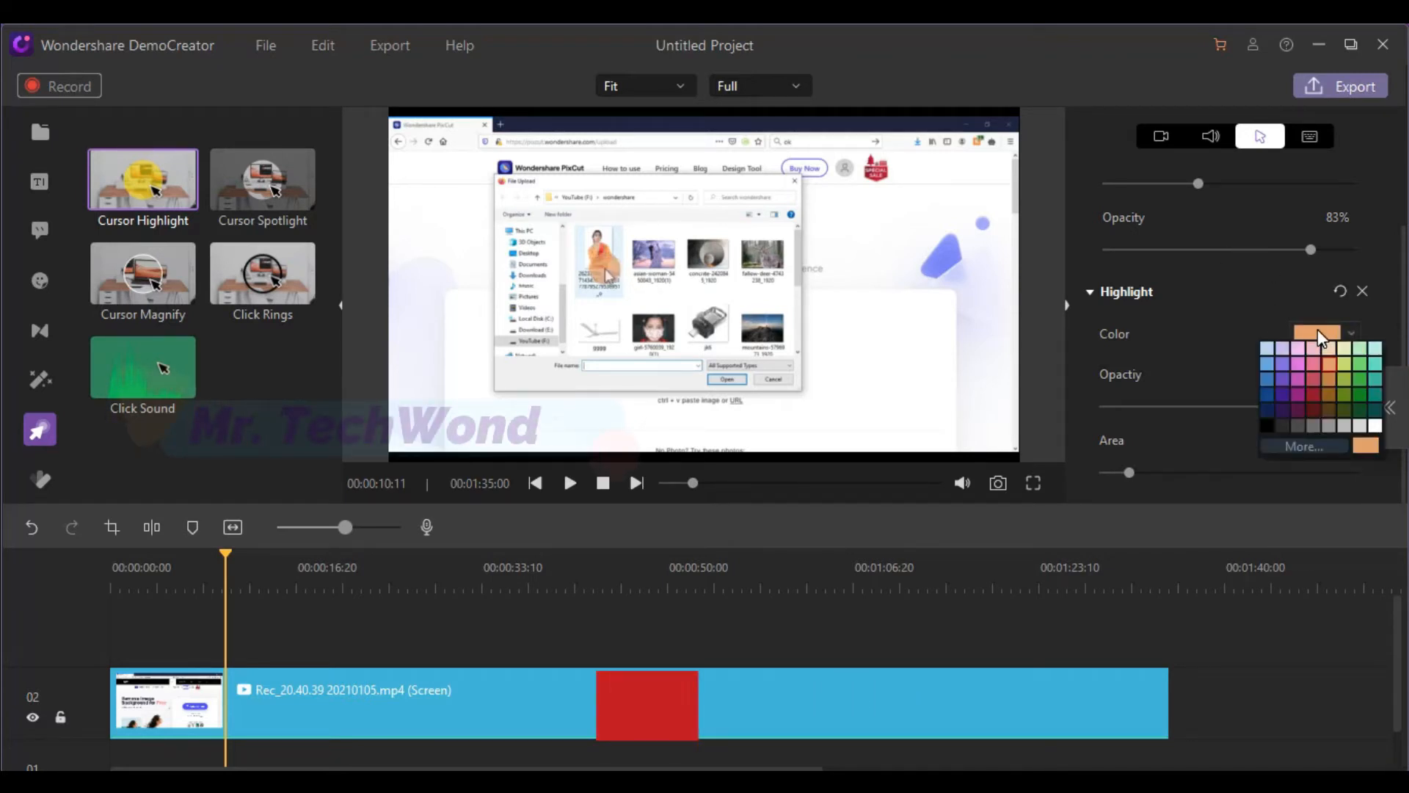
{"action": "left_click", "coordinate": [1296, 443]}
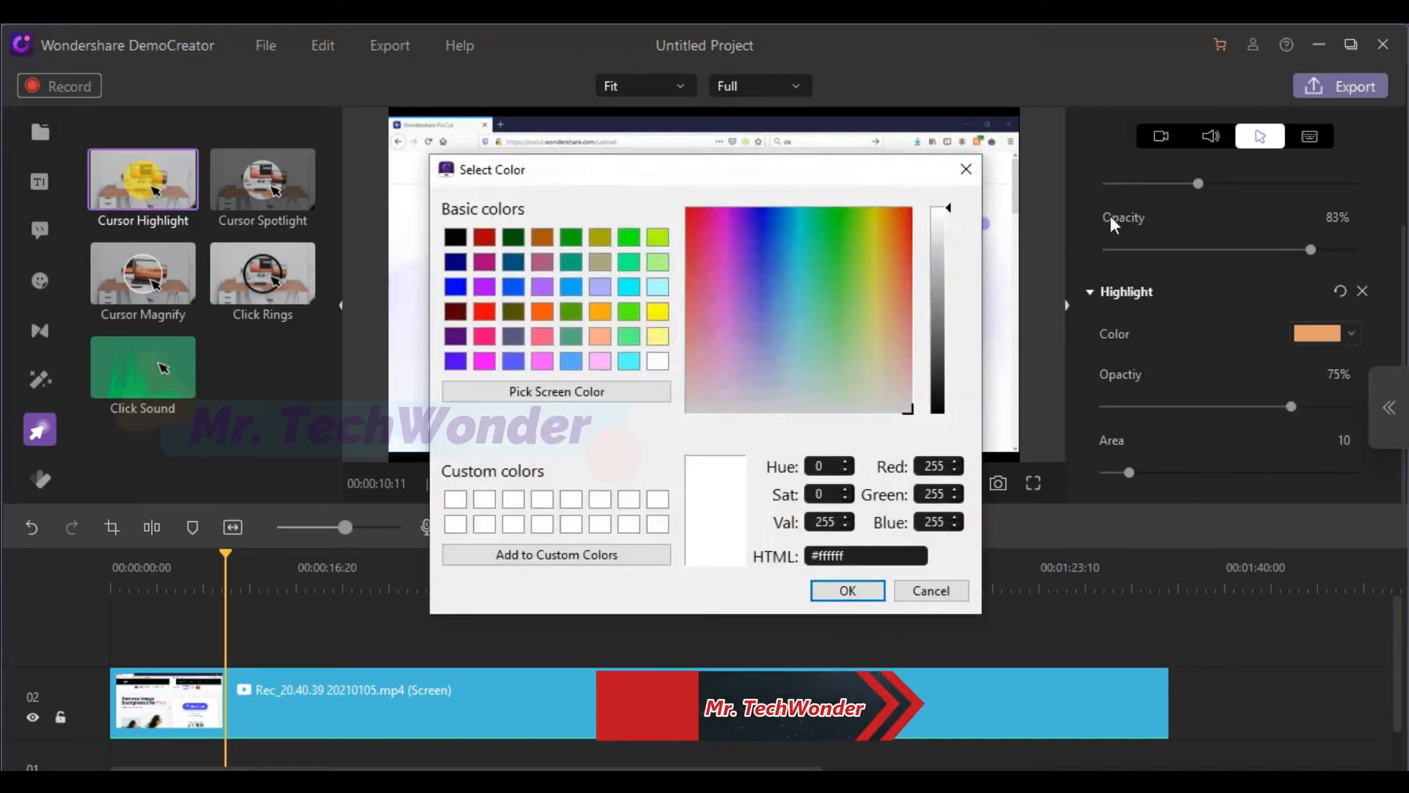
{"action": "left_click", "coordinate": [659, 314]}
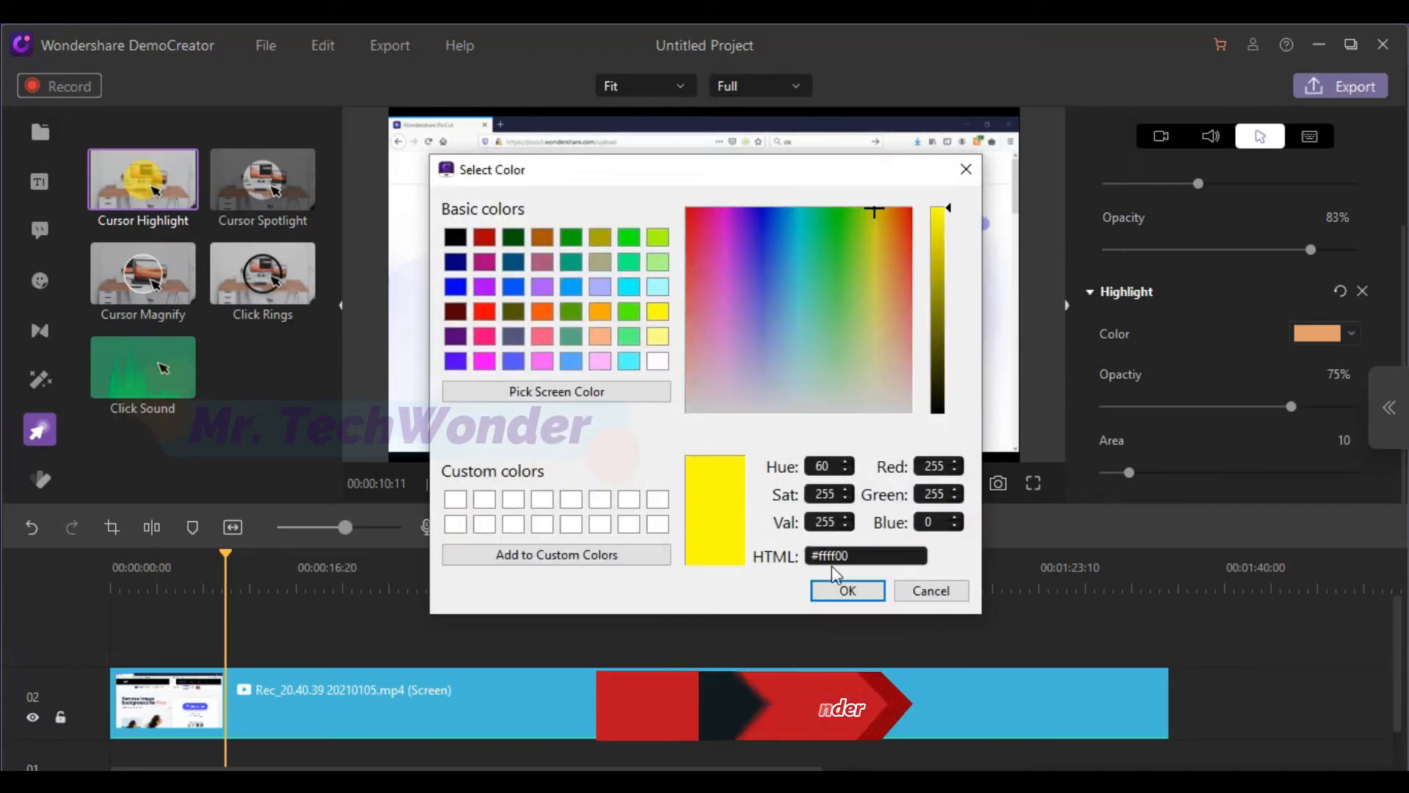
{"action": "left_click", "coordinate": [844, 588]}
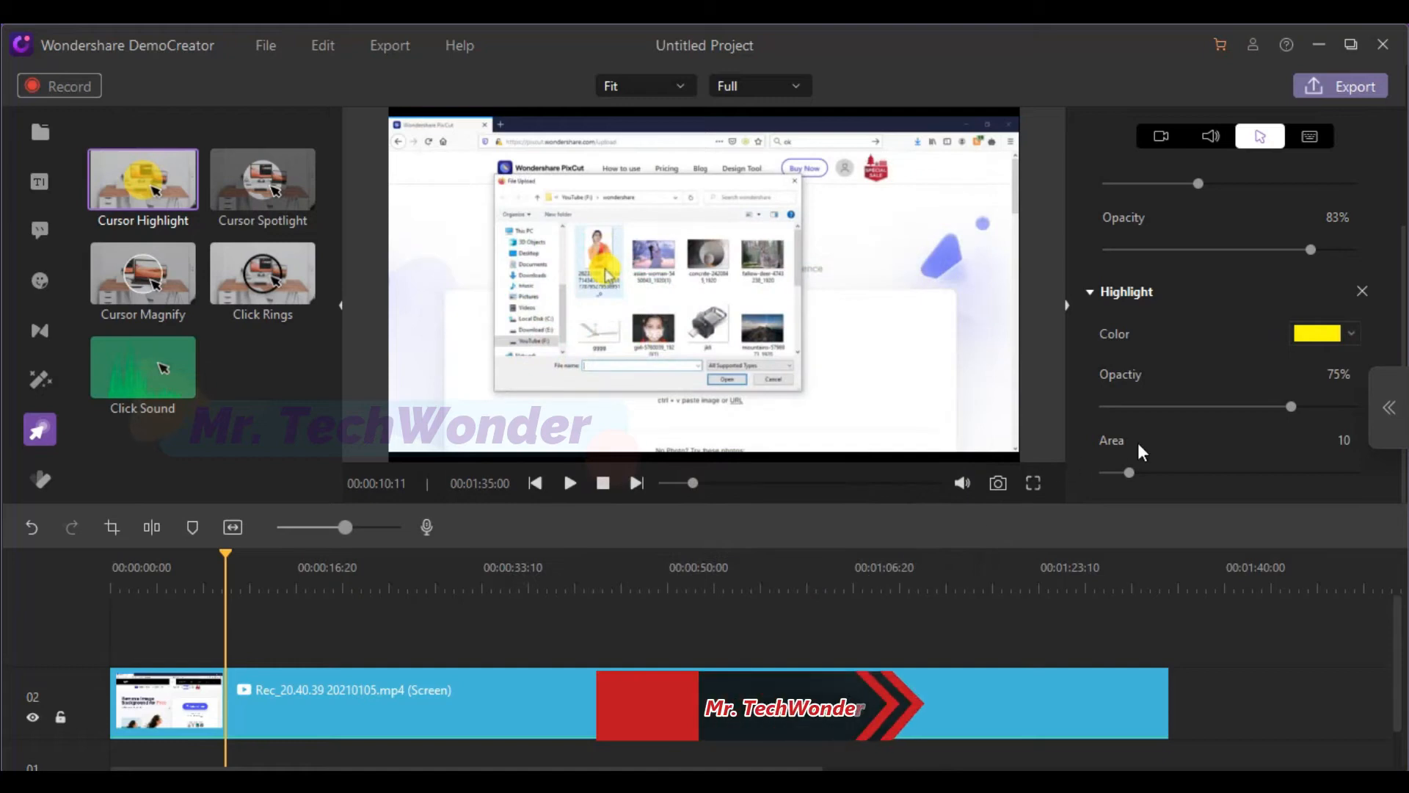
{"action": "left_click_drag", "start_coordinate": [1287, 404], "coordinate": [1329, 411]}
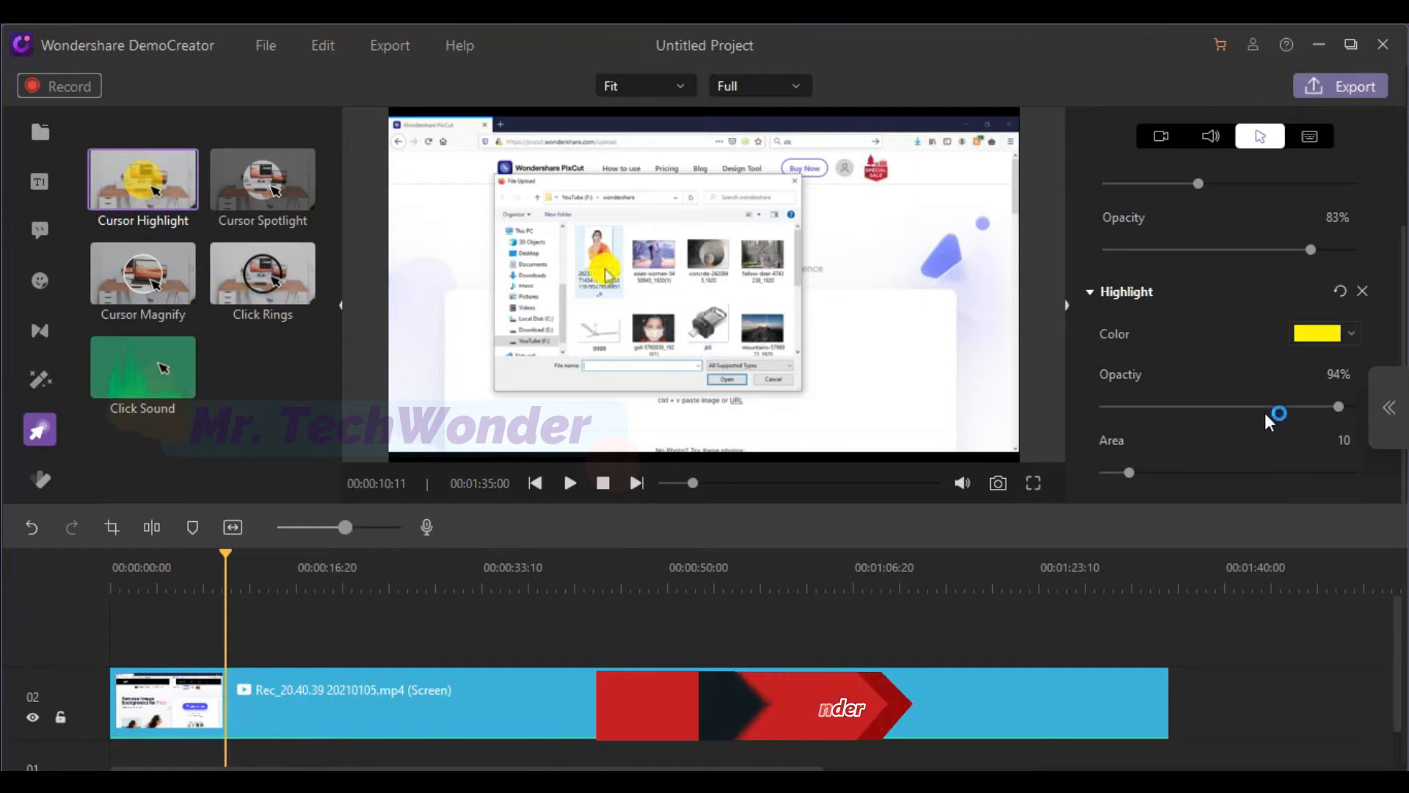
{"action": "left_click_drag", "start_coordinate": [1128, 477], "coordinate": [1156, 487]}
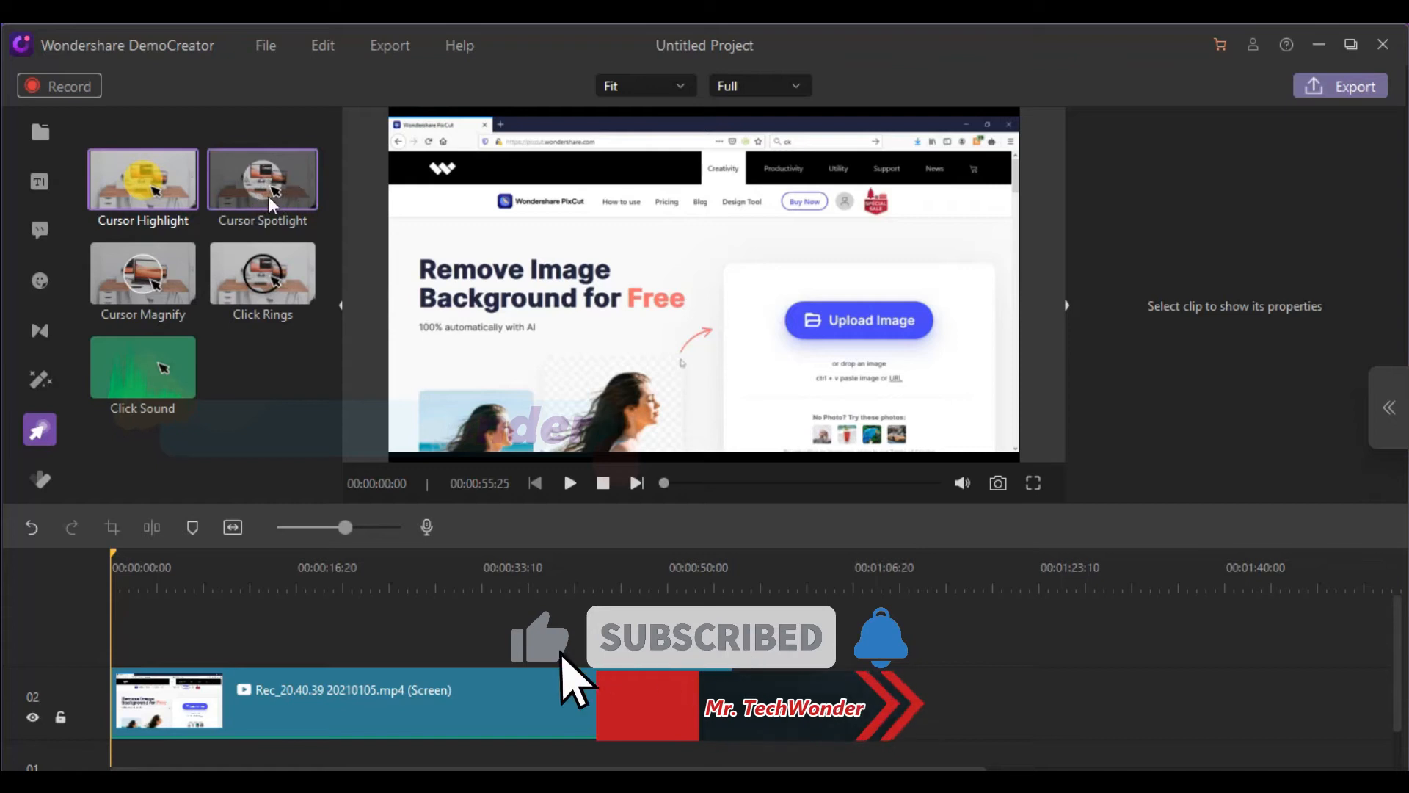
Apply the Cursor Spotlight effect to the screen recording clip and play a preview of it
{"action": "left_click_drag", "start_coordinate": [267, 198], "coordinate": [136, 682]}
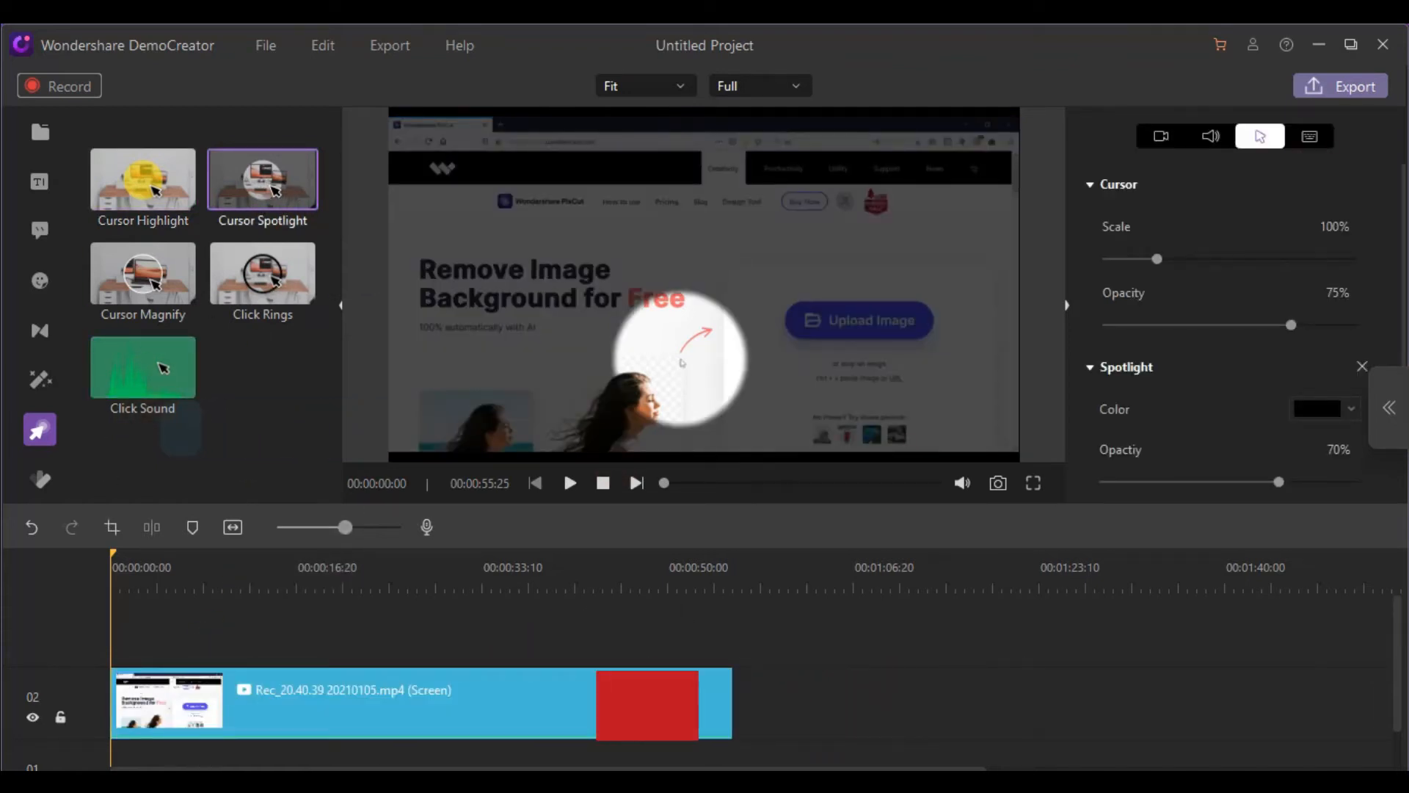
{"action": "left_click", "coordinate": [570, 483]}
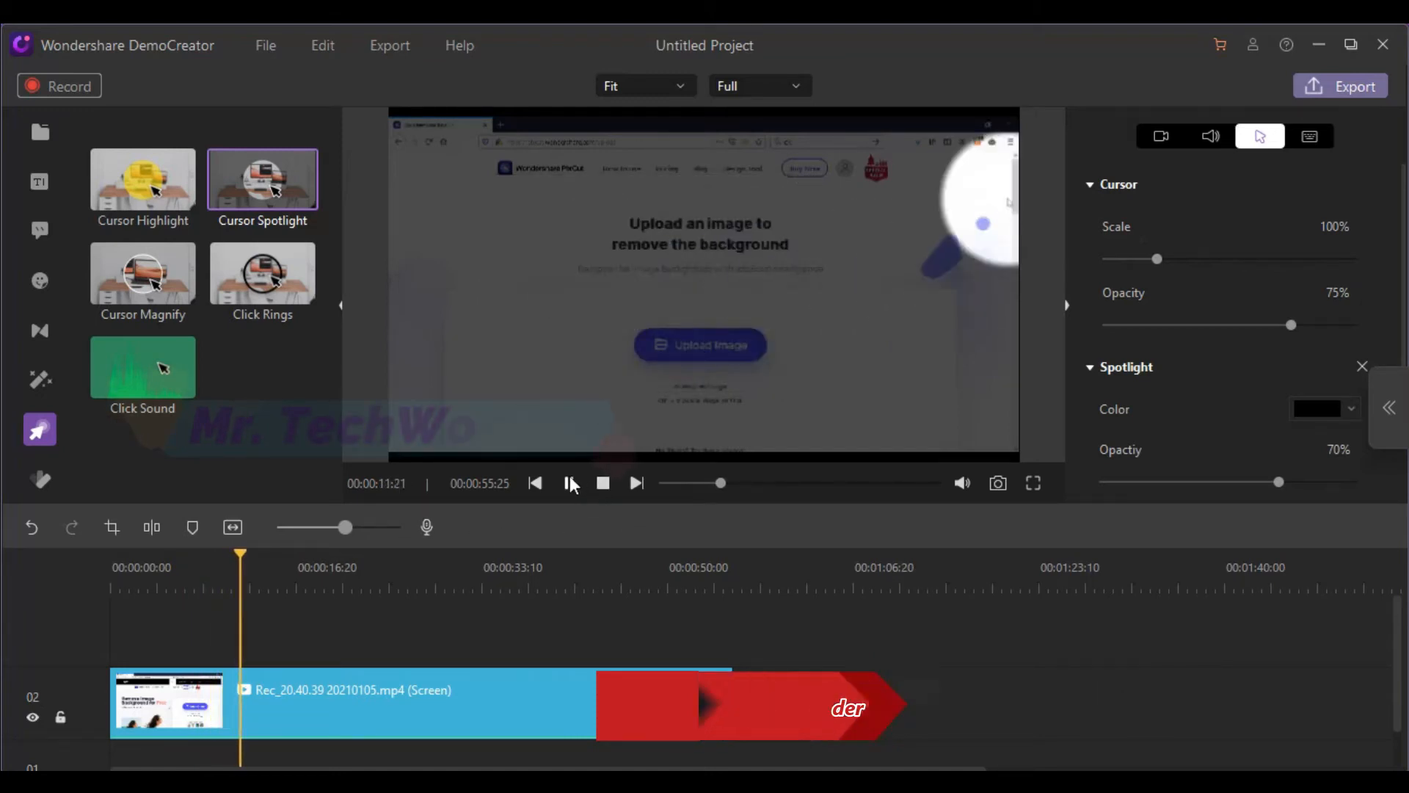
At the 00:00:09:02 frame, set the cursor's scale to 136% and its opacity to 64%
{"action": "left_click", "coordinate": [212, 574]}
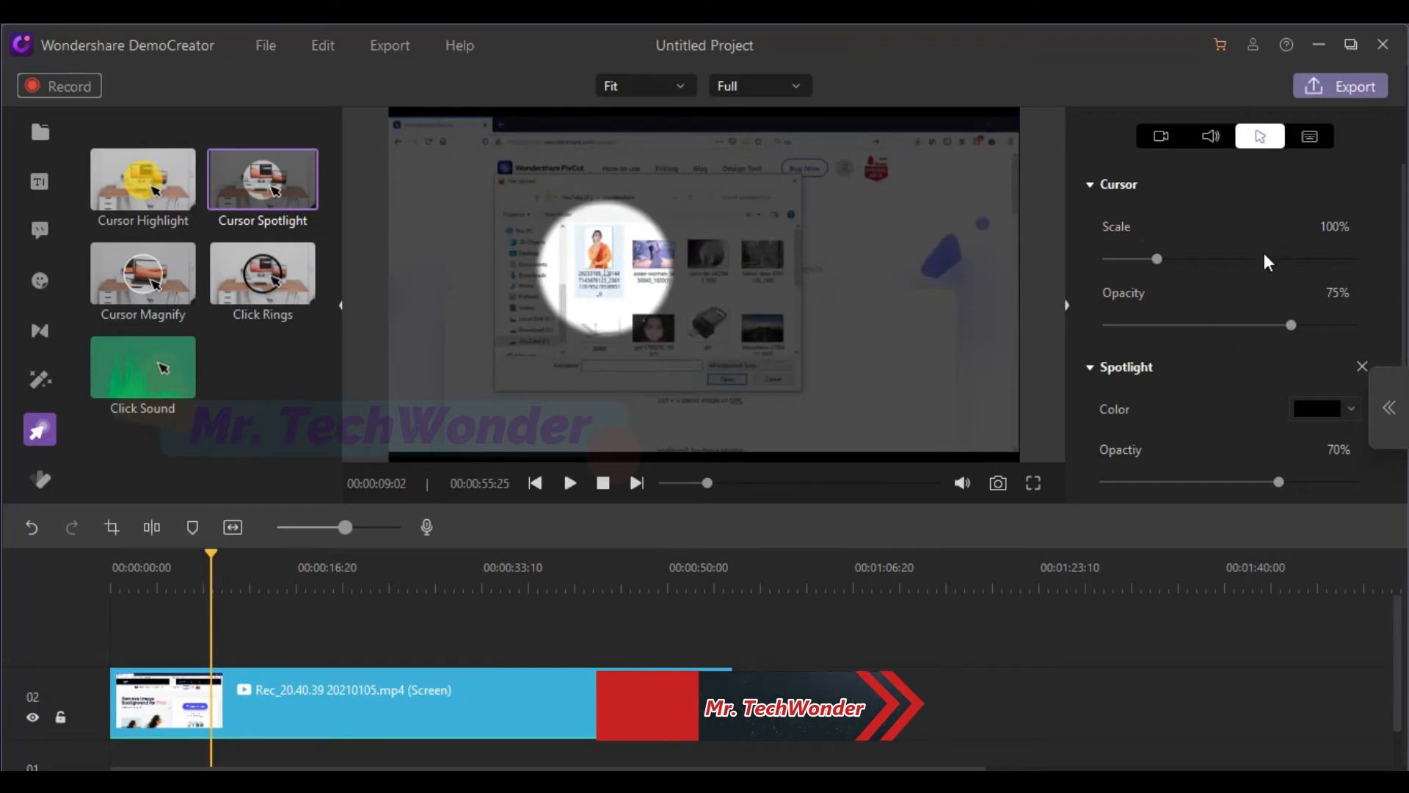
{"action": "mouse_move", "coordinate": [1159, 259]}
{"action": "left_mouse_down"}
{"action": "mouse_move", "coordinate": [1246, 266]}
{"action": "mouse_move", "coordinate": [1174, 262]}
{"action": "left_mouse_up"}
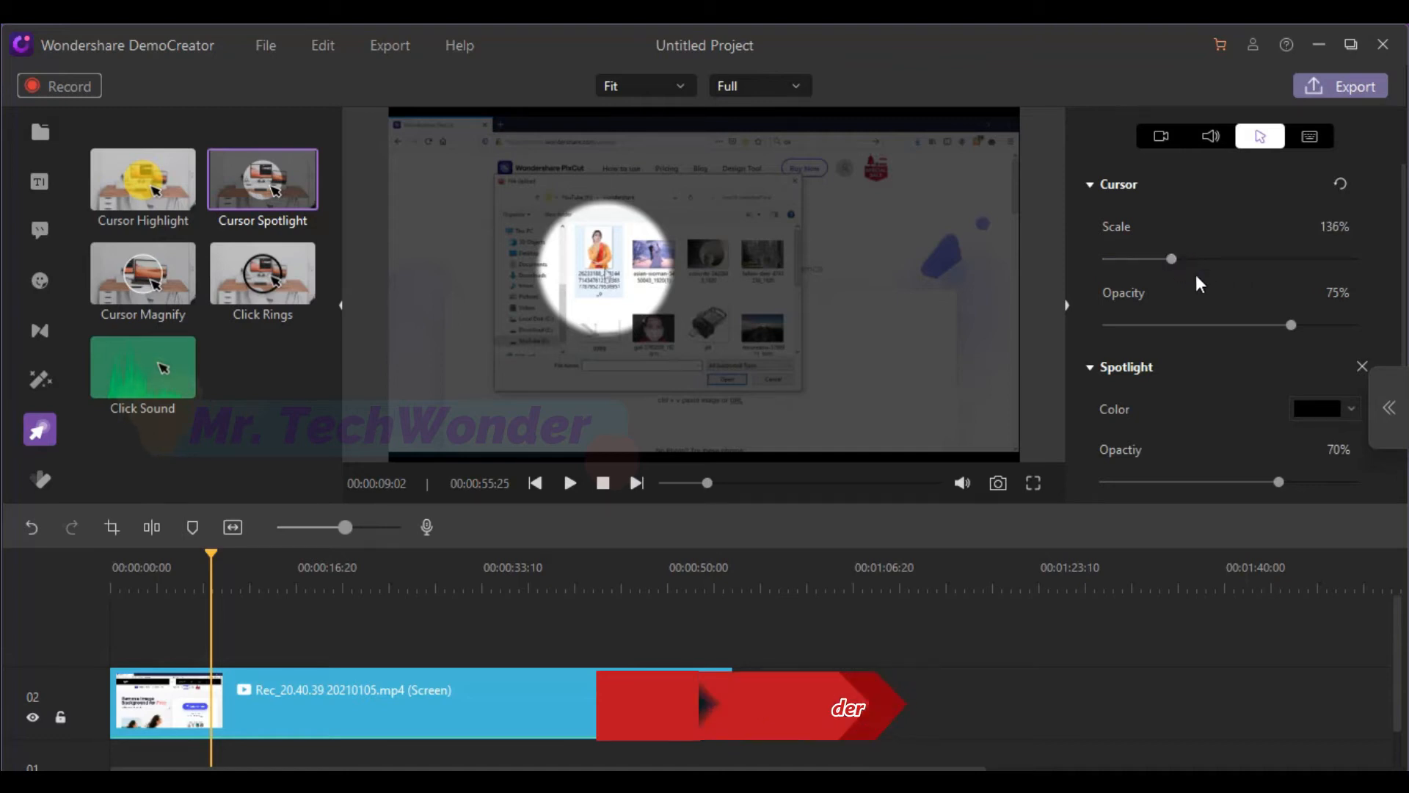
{"action": "left_click_drag", "start_coordinate": [1293, 328], "coordinate": [1265, 323]}
Try purple as the spotlight color and reset the spotlight settings to their defaults
{"action": "left_click", "coordinate": [1310, 407]}
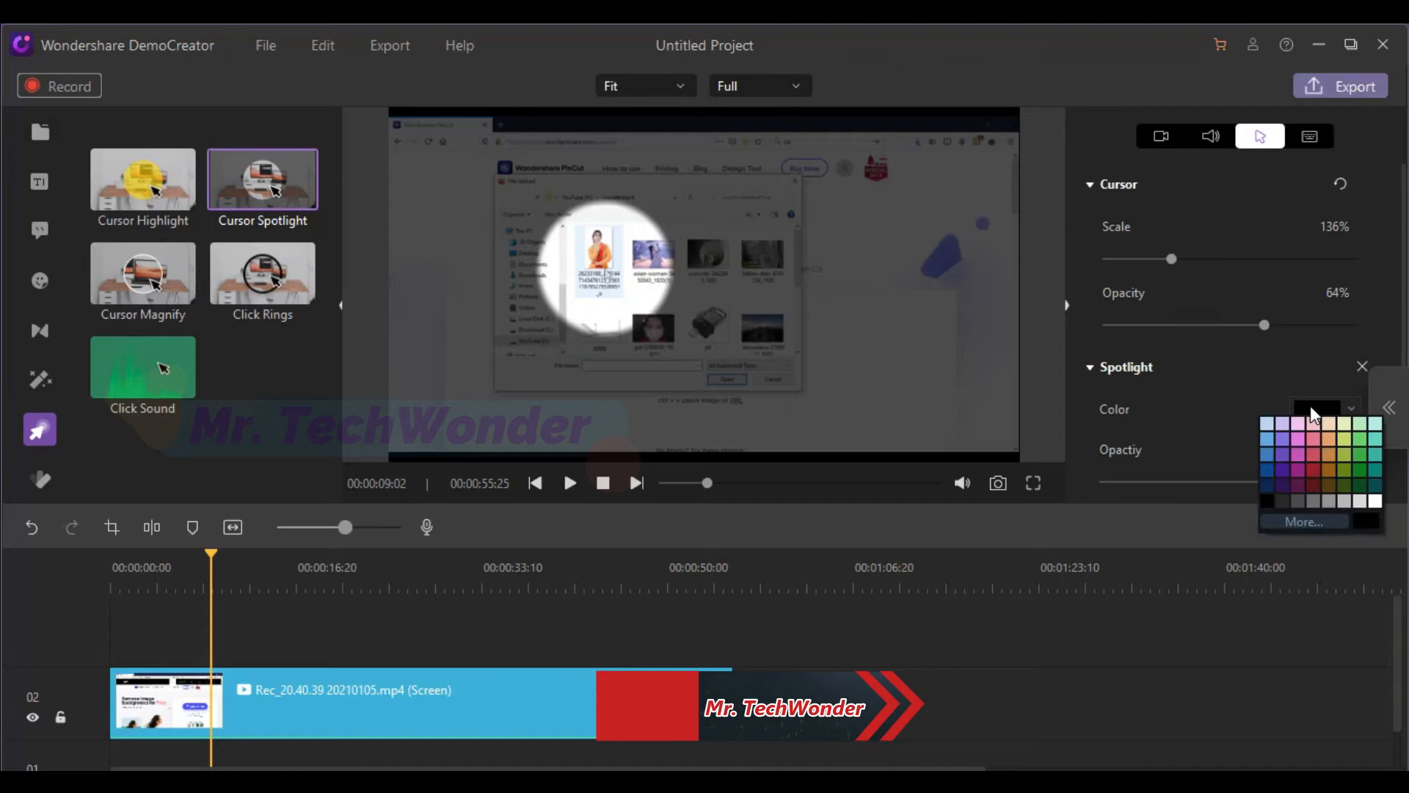
{"action": "left_click", "coordinate": [1288, 452]}
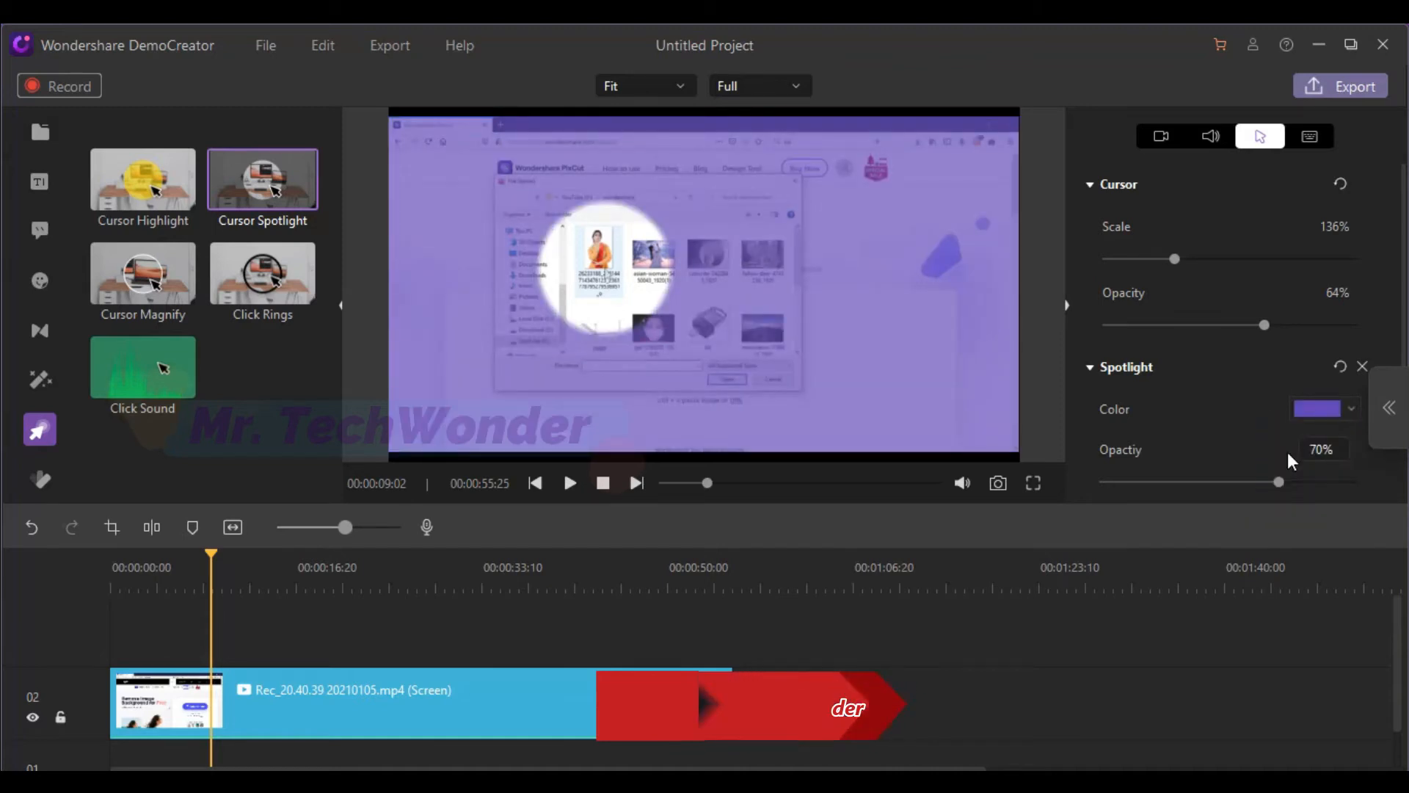
{"action": "left_click", "coordinate": [1339, 367]}
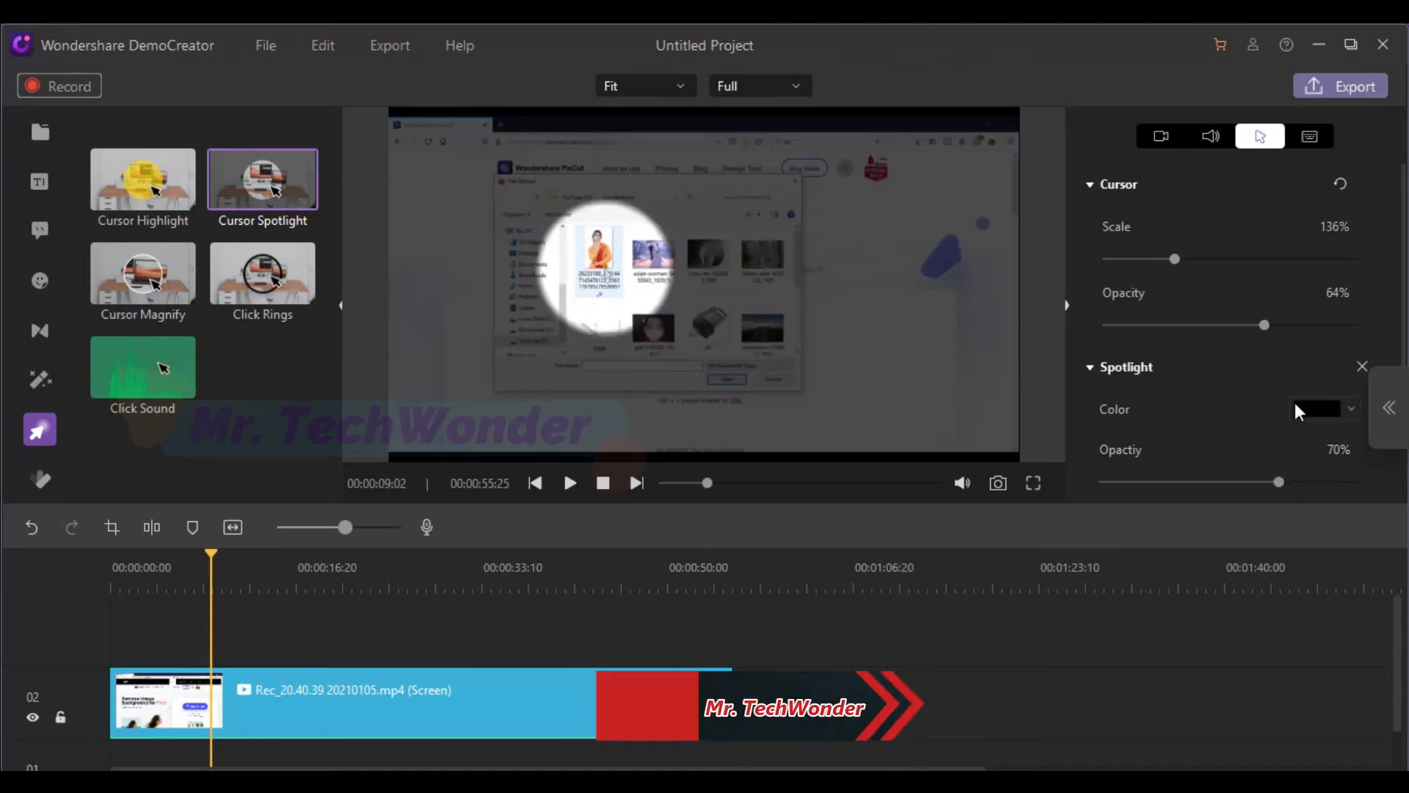
Set the spotlight's opacity to 61% and make its area slightly smaller
{"action": "scroll", "coordinate": [1188, 435], "scroll_direction": "down", "scroll_amount": 1}
{"action": "mouse_move", "coordinate": [1281, 404]}
{"action": "left_mouse_down"}
{"action": "mouse_move", "coordinate": [1331, 407]}
{"action": "mouse_move", "coordinate": [1234, 401]}
{"action": "mouse_move", "coordinate": [1293, 402]}
{"action": "mouse_move", "coordinate": [1257, 402]}
{"action": "left_mouse_up"}
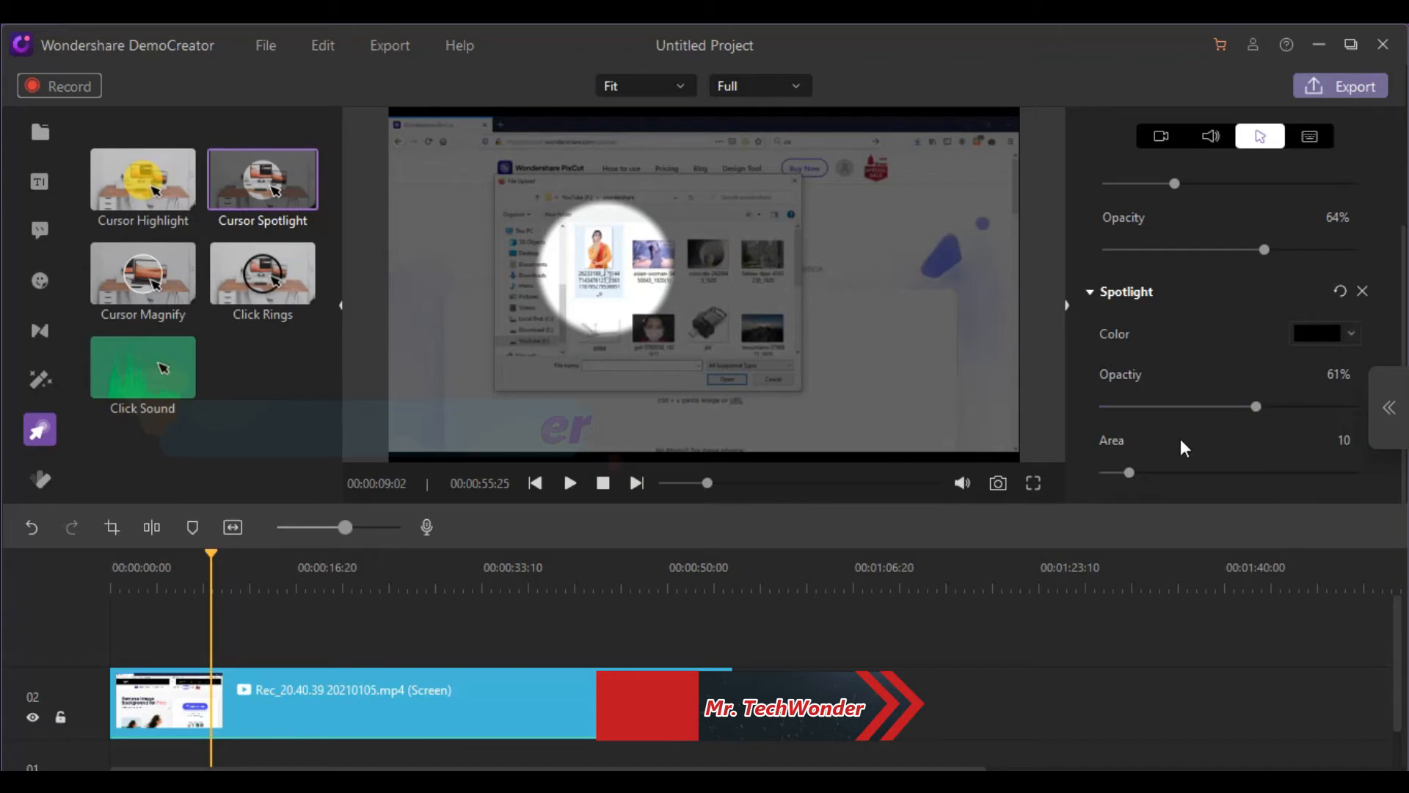
{"action": "mouse_move", "coordinate": [1132, 476]}
{"action": "left_mouse_down"}
{"action": "mouse_move", "coordinate": [1156, 472]}
{"action": "mouse_move", "coordinate": [1122, 471]}
{"action": "left_mouse_up"}
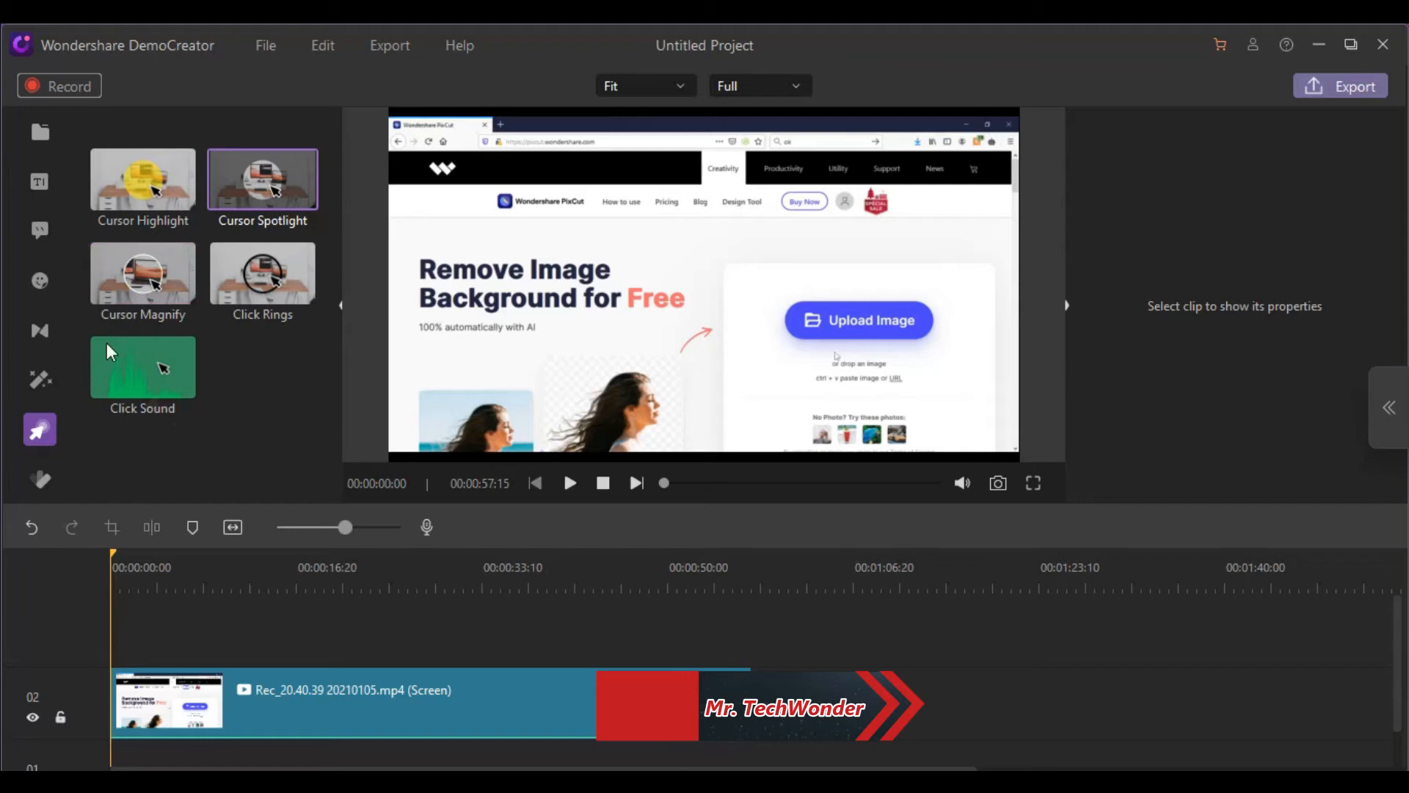
Apply the Cursor Magnify effect to the screen recording clip and preview it at several points of the timeline
{"action": "left_click_drag", "start_coordinate": [113, 277], "coordinate": [123, 681]}
{"action": "left_click", "coordinate": [571, 484]}
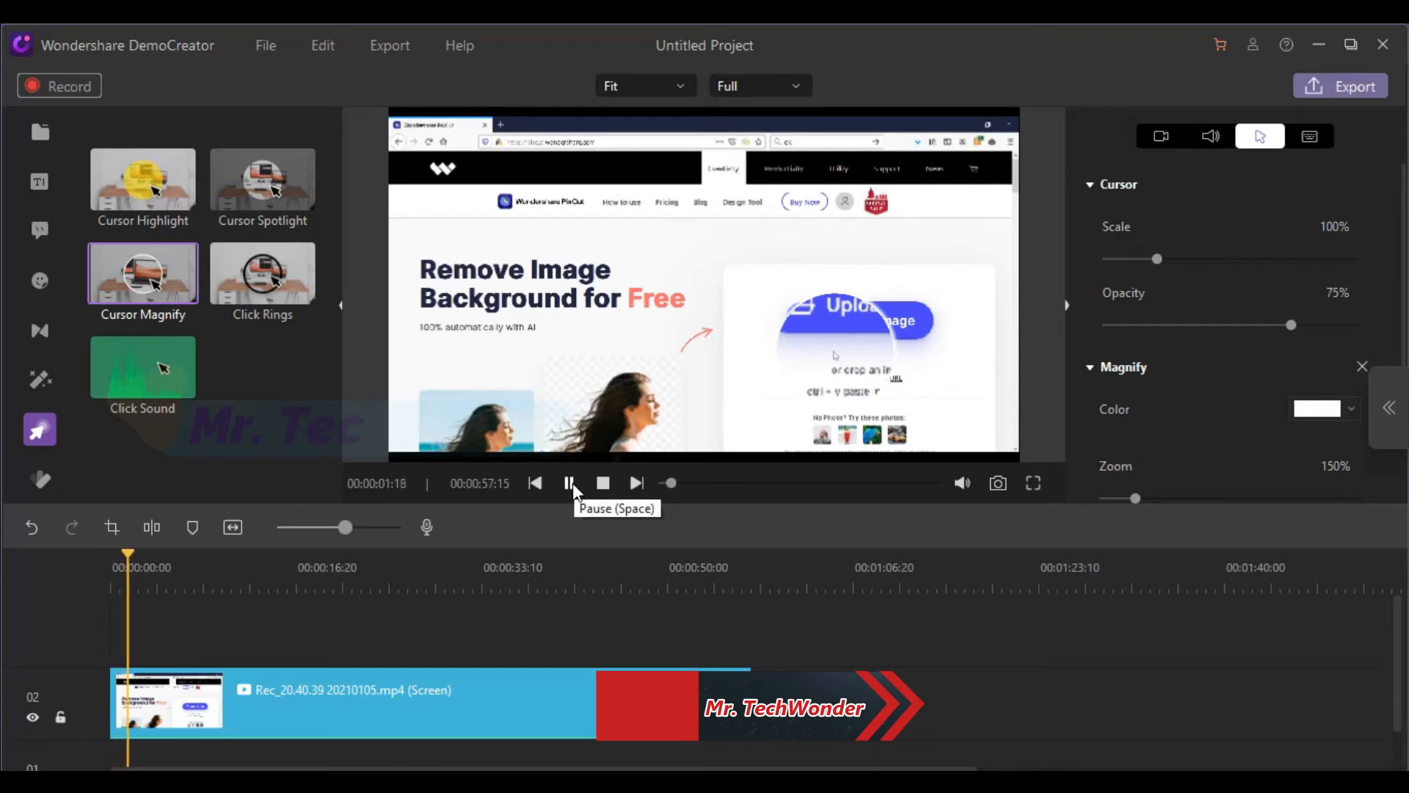
{"action": "left_click", "coordinate": [235, 576]}
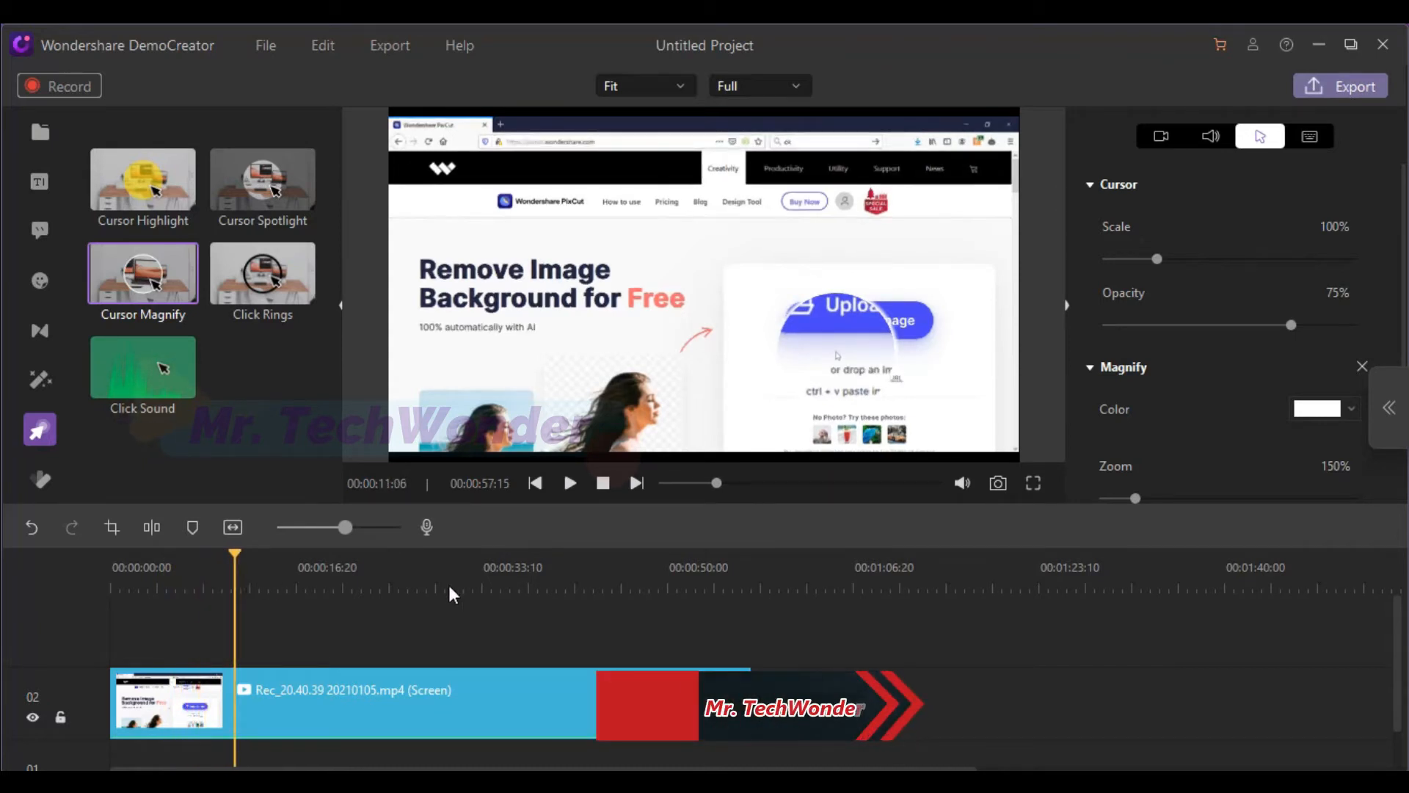
{"action": "left_click", "coordinate": [314, 568]}
{"action": "left_click", "coordinate": [262, 561]}
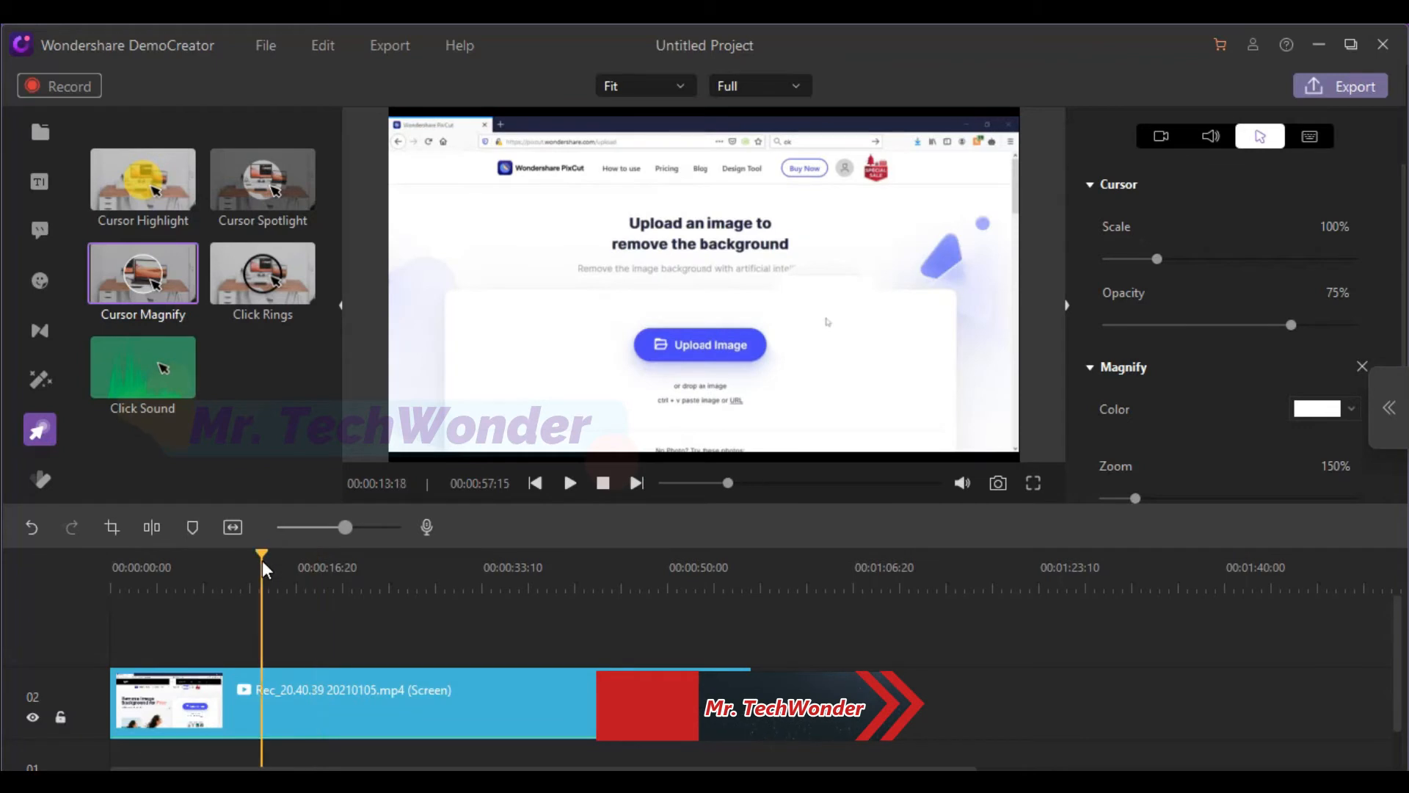
{"action": "left_click", "coordinate": [575, 482]}
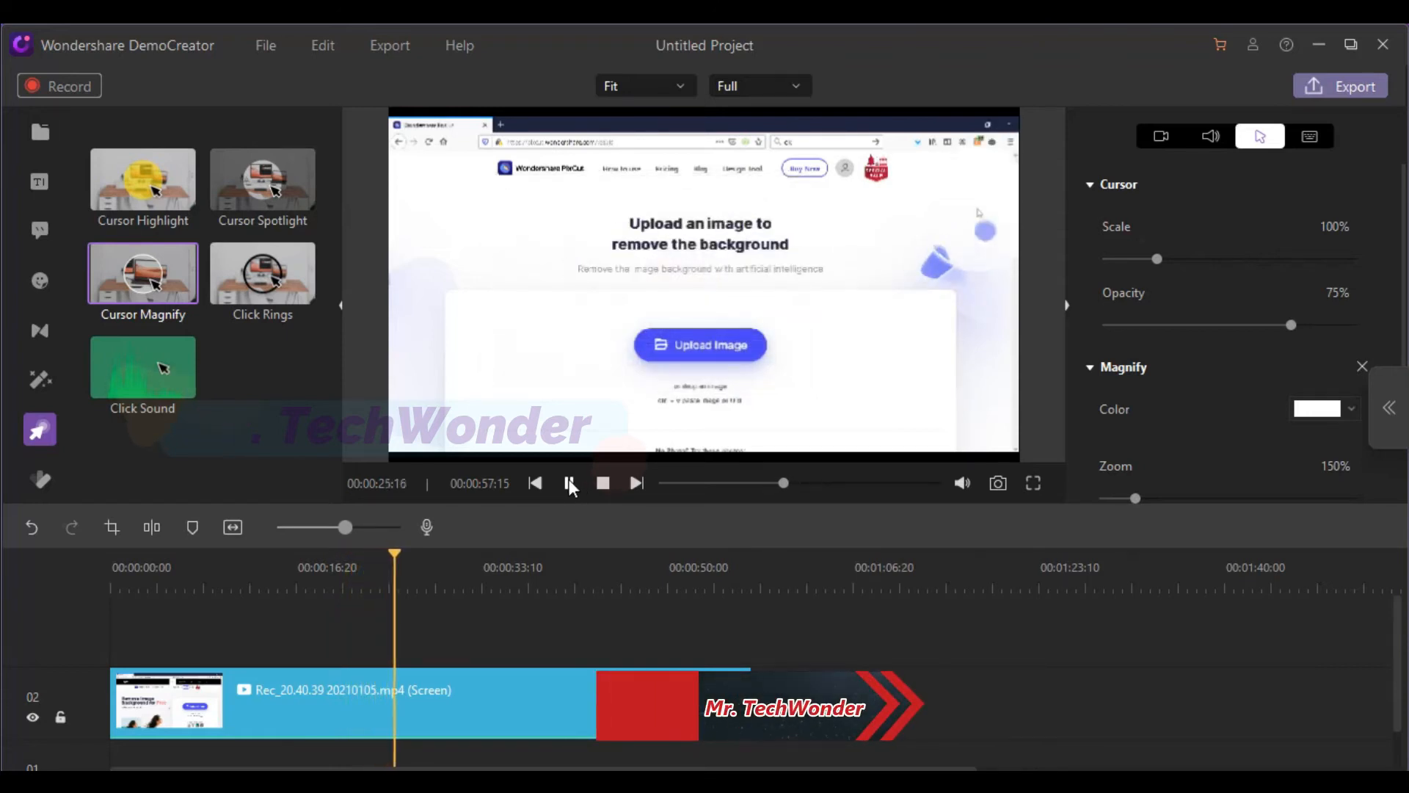
{"action": "left_click", "coordinate": [569, 482]}
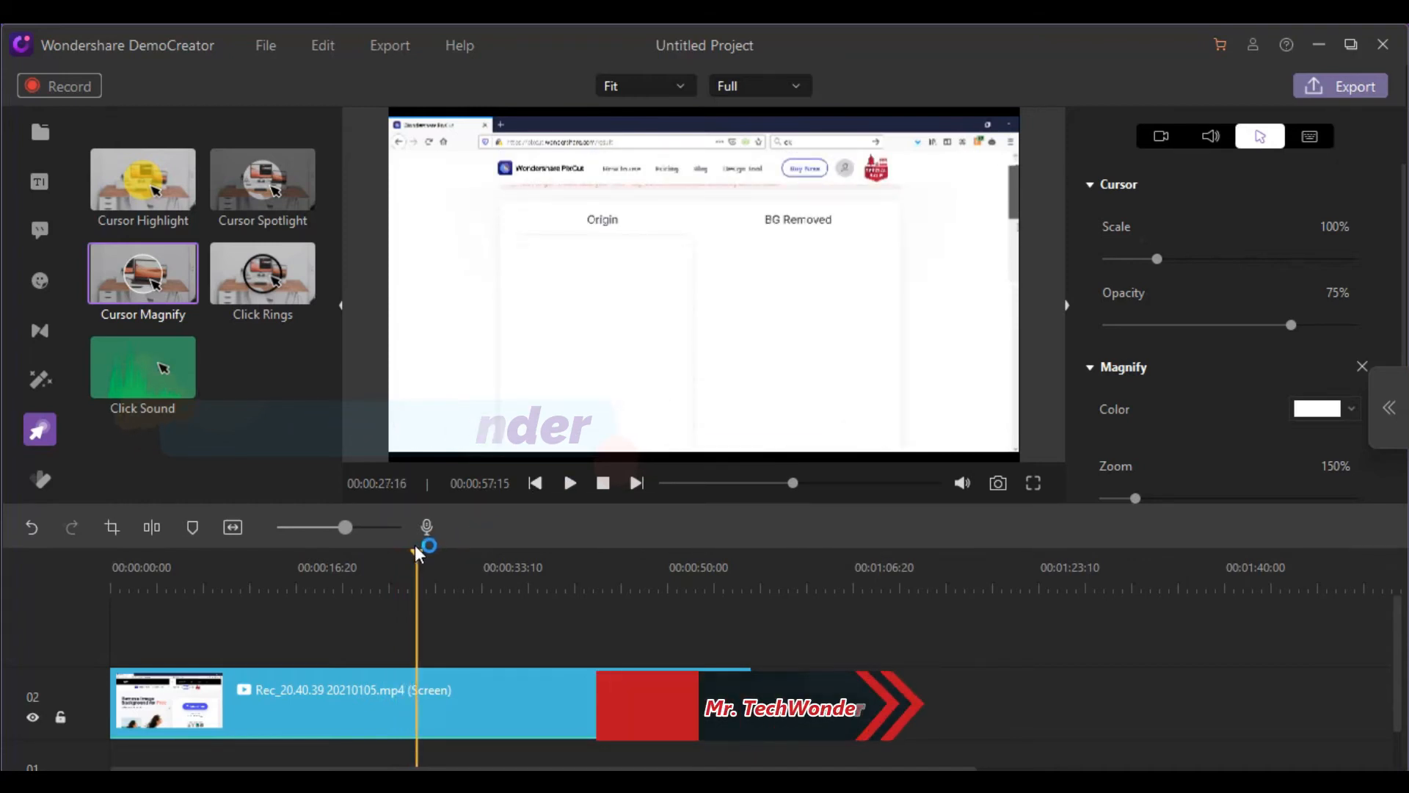
At the 00:00:14:16 frame, set the cursor's scale to 96% and its opacity to 73%
{"action": "left_click_drag", "start_coordinate": [416, 556], "coordinate": [272, 558]}
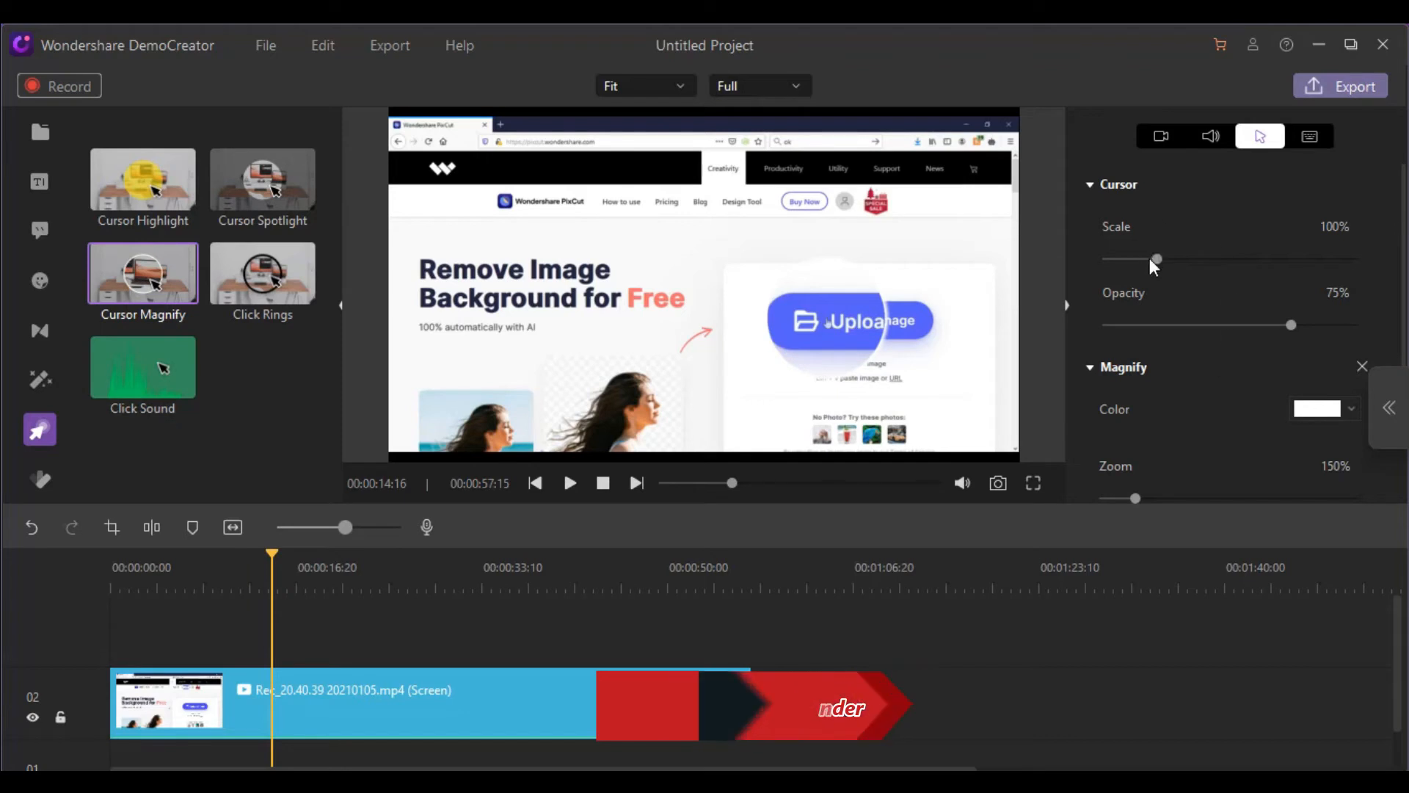
{"action": "mouse_move", "coordinate": [1156, 259]}
{"action": "left_mouse_down"}
{"action": "mouse_move", "coordinate": [1247, 262]}
{"action": "mouse_move", "coordinate": [1152, 261]}
{"action": "left_mouse_up"}
{"action": "mouse_move", "coordinate": [1291, 324]}
{"action": "left_mouse_down"}
{"action": "mouse_move", "coordinate": [1145, 320]}
{"action": "mouse_move", "coordinate": [1292, 324]}
{"action": "left_mouse_up"}
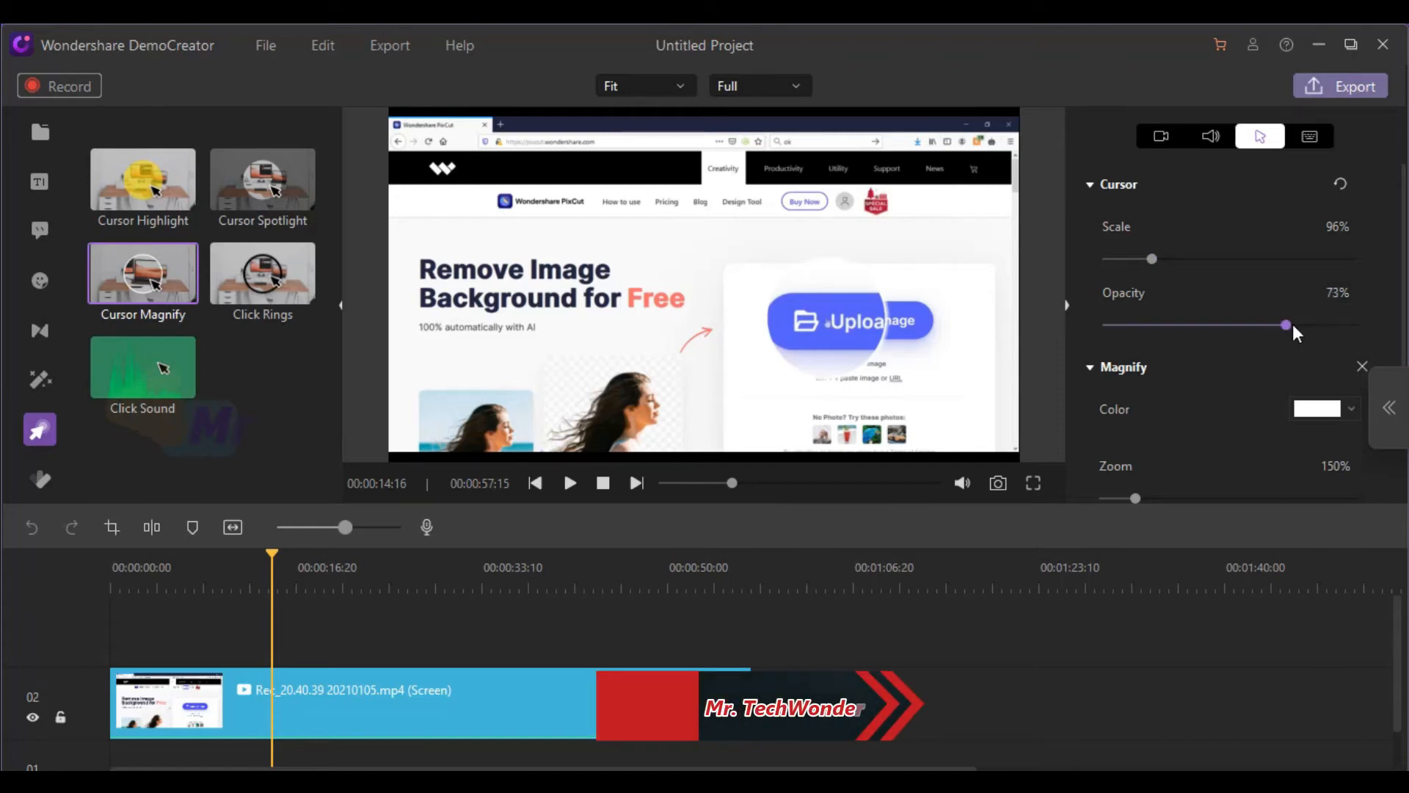
Try pink and orange as the Magnify effect's color and reset the Magnify settings to their defaults
{"action": "left_click", "coordinate": [1309, 414]}
{"action": "left_click", "coordinate": [1300, 444]}
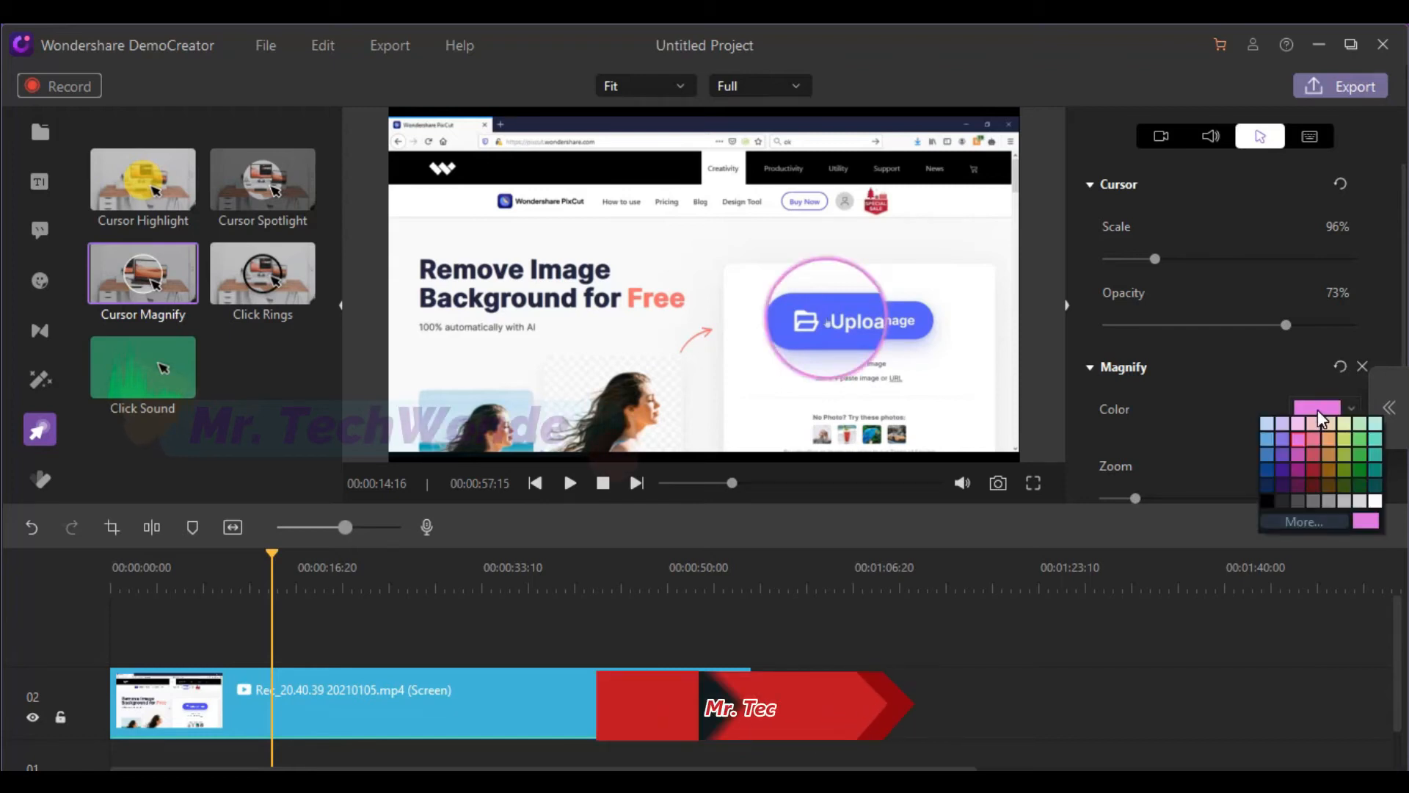
{"action": "left_click", "coordinate": [1328, 455]}
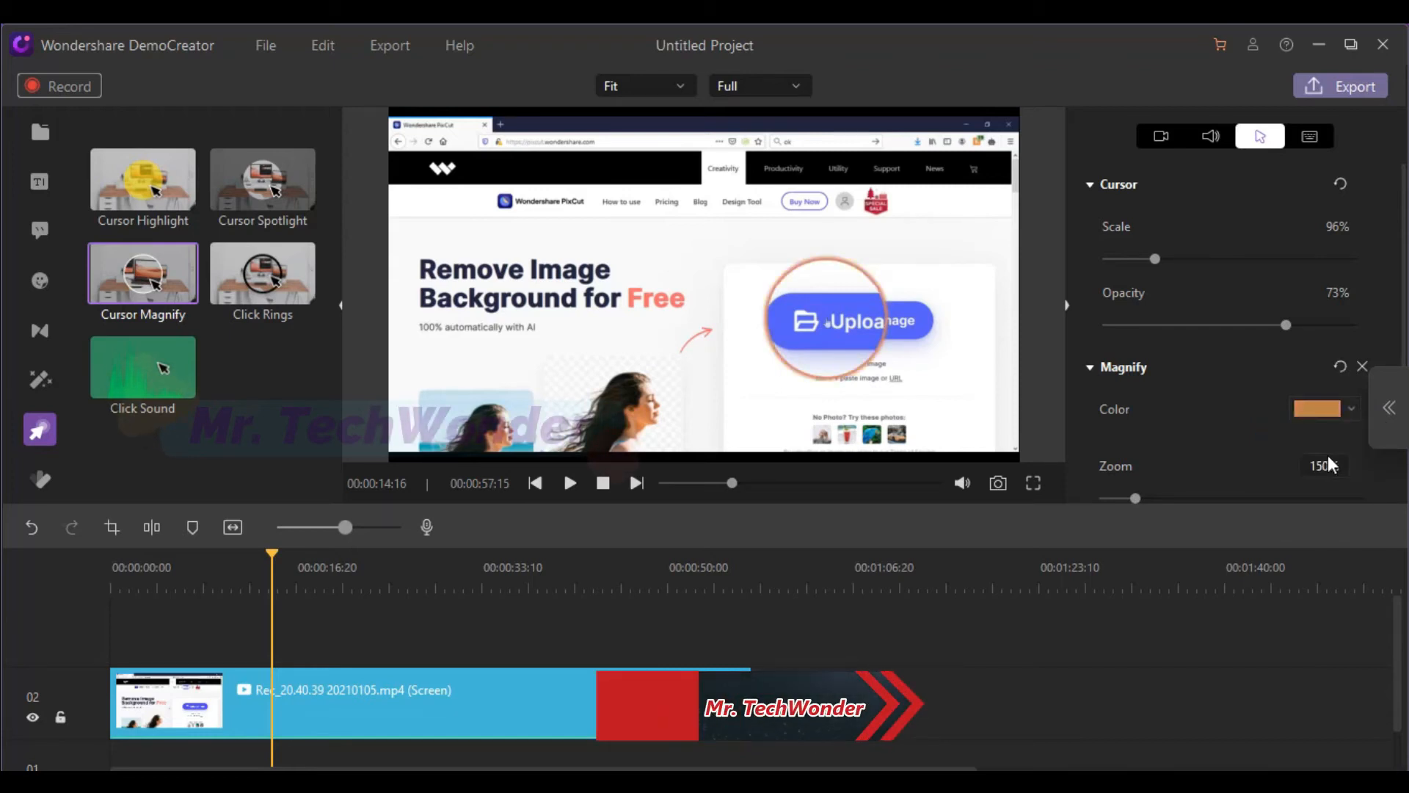
{"action": "left_click", "coordinate": [1341, 366]}
Set the Magnify effect's zoom to 104% and its border thickness to 3
{"action": "scroll", "coordinate": [1288, 349], "scroll_direction": "down", "scroll_amount": 2}
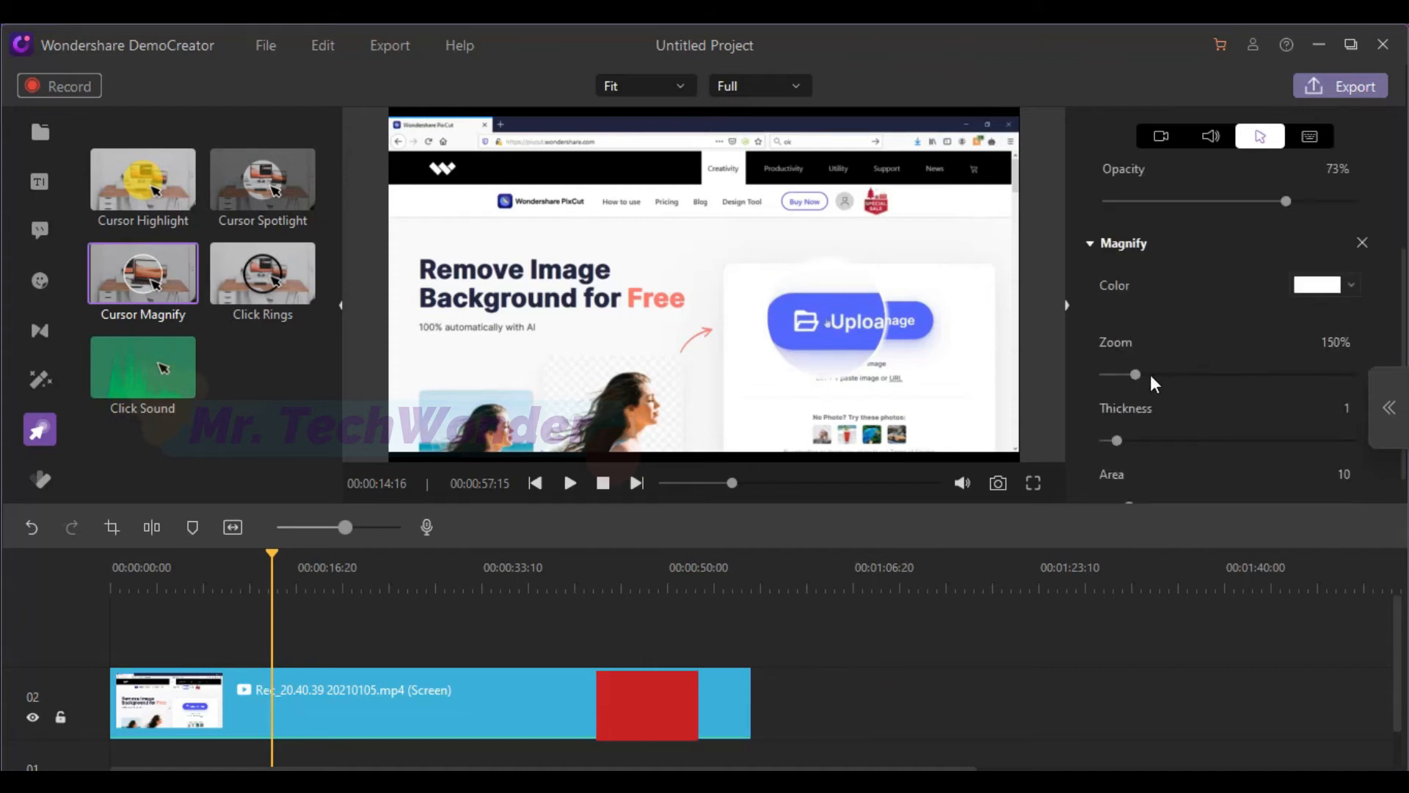
{"action": "left_click_drag", "start_coordinate": [1139, 378], "coordinate": [1108, 382]}
{"action": "left_click_drag", "start_coordinate": [1120, 442], "coordinate": [1169, 438]}
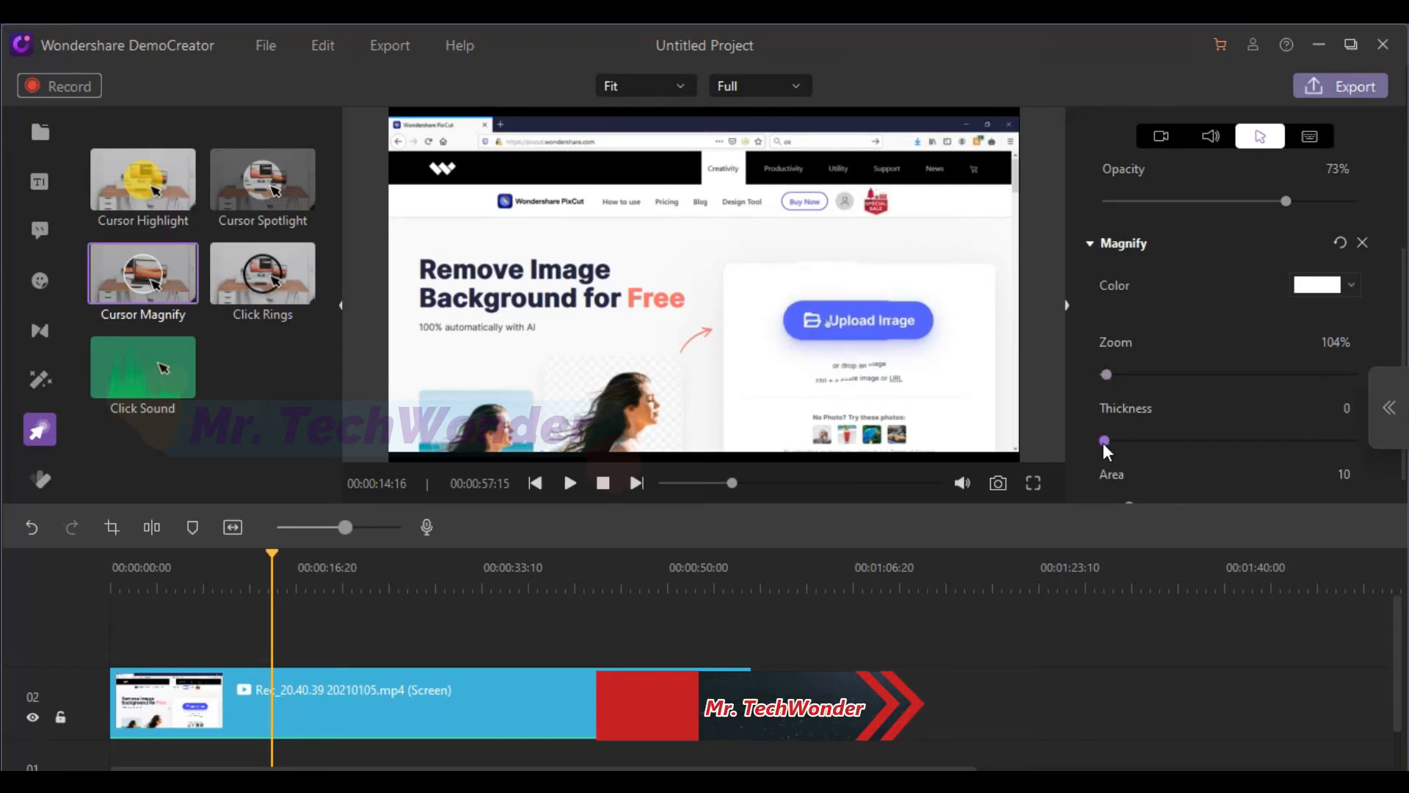
{"action": "left_click_drag", "start_coordinate": [1142, 440], "coordinate": [1152, 439]}
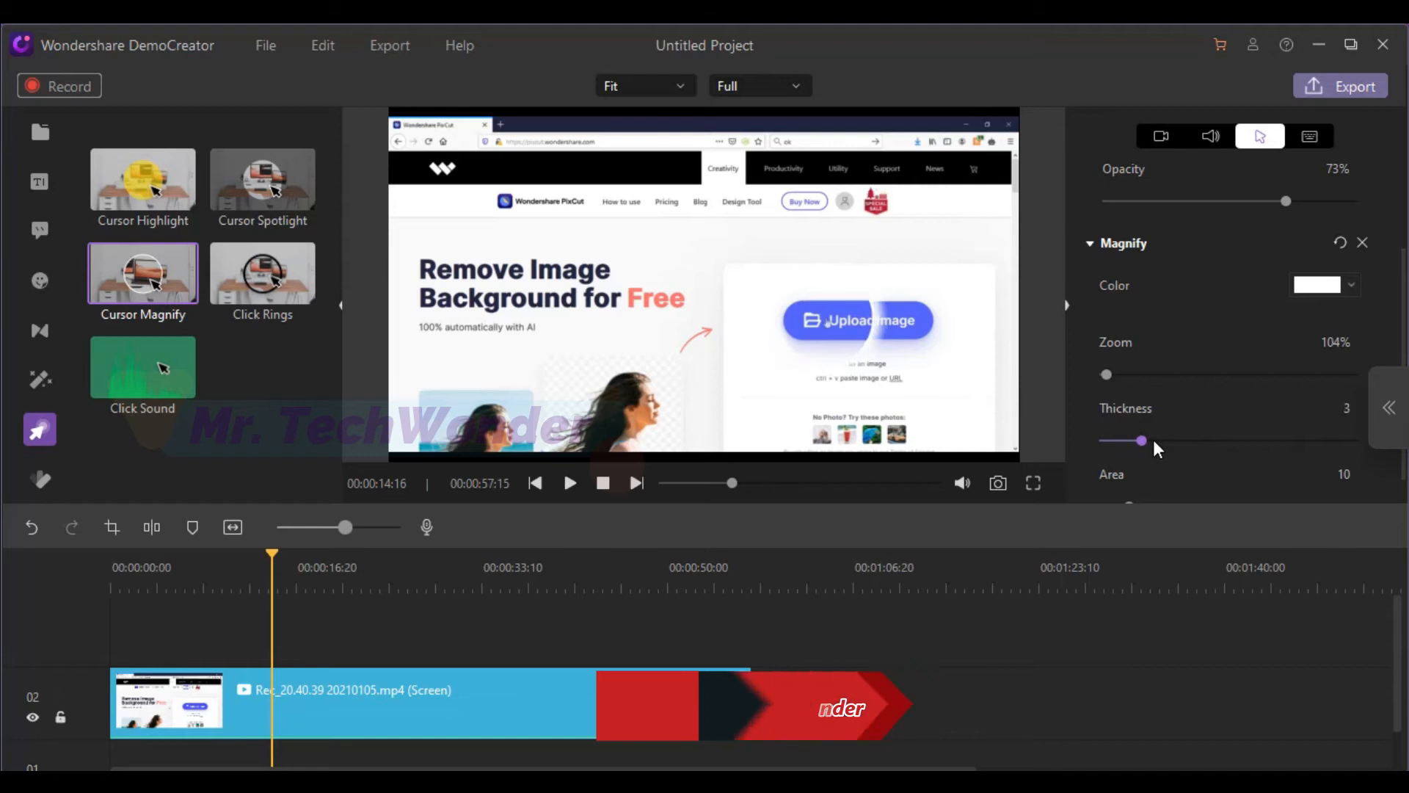
Reduce the Magnify effect's area to 8 and readjust it slightly larger
{"action": "scroll", "coordinate": [1235, 359], "scroll_direction": "down", "scroll_amount": 1}
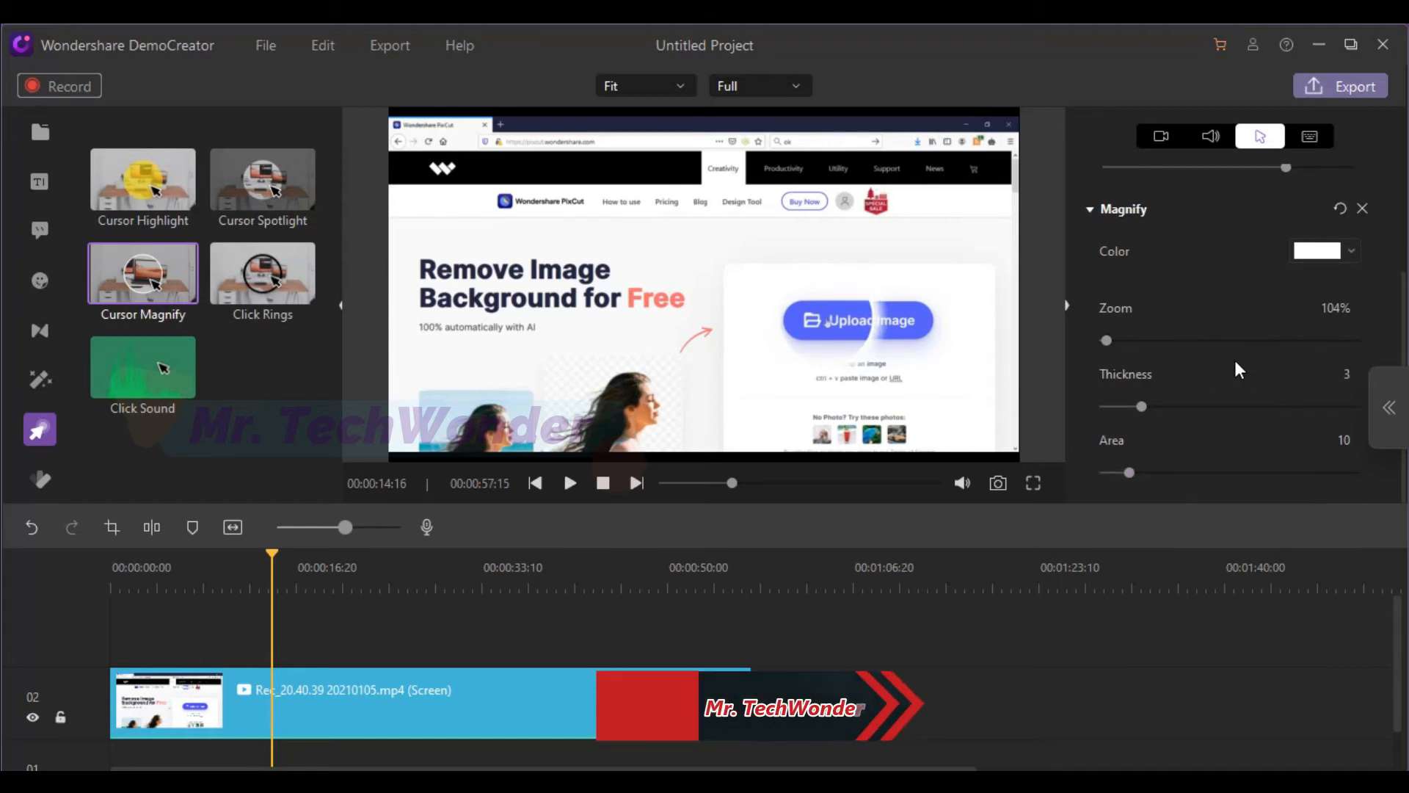
{"action": "mouse_move", "coordinate": [1132, 475]}
{"action": "left_mouse_down"}
{"action": "mouse_move", "coordinate": [1169, 472]}
{"action": "mouse_move", "coordinate": [1129, 471]}
{"action": "left_mouse_up"}
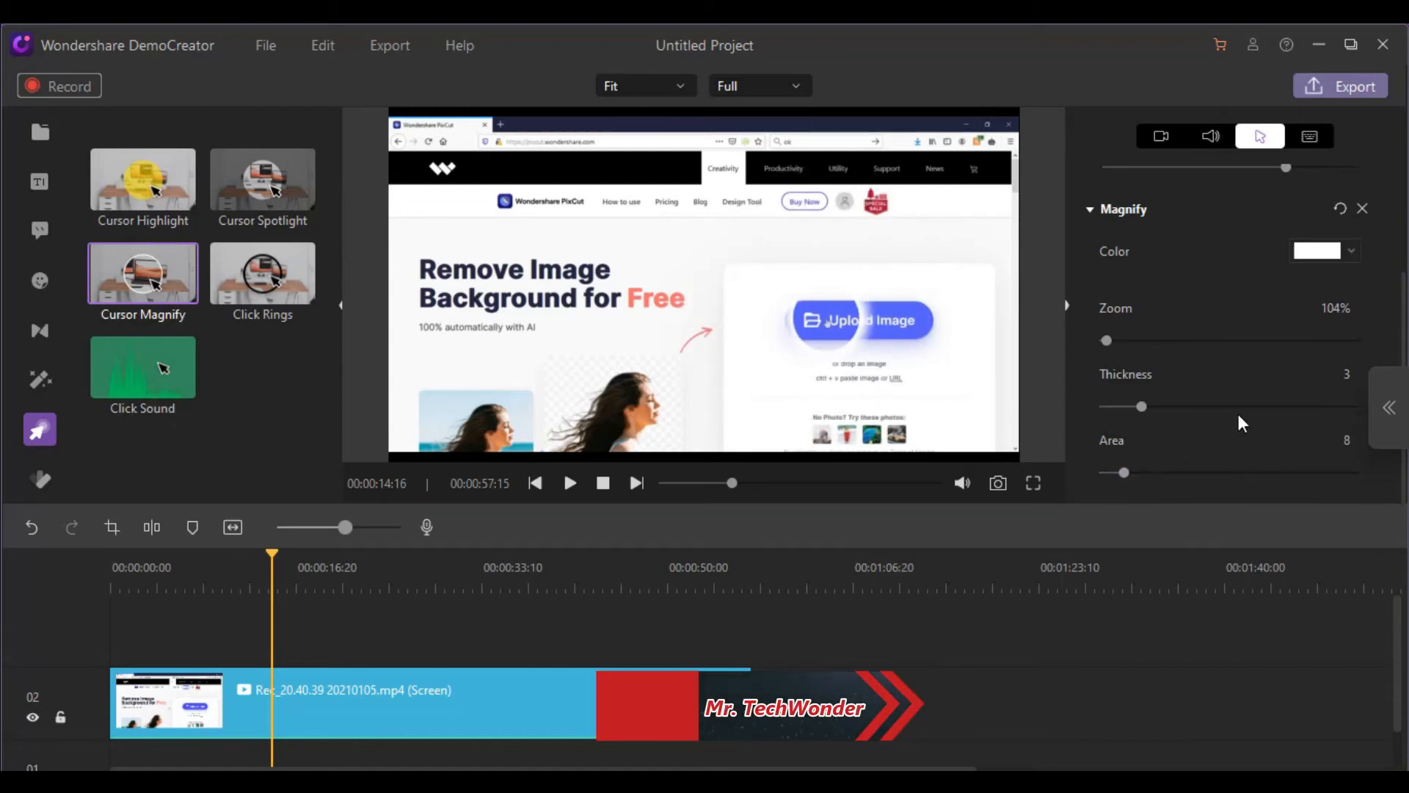
{"action": "mouse_move", "coordinate": [1124, 473]}
{"action": "left_mouse_down"}
{"action": "mouse_move", "coordinate": [1144, 475]}
{"action": "mouse_move", "coordinate": [1130, 477]}
{"action": "left_mouse_up"}
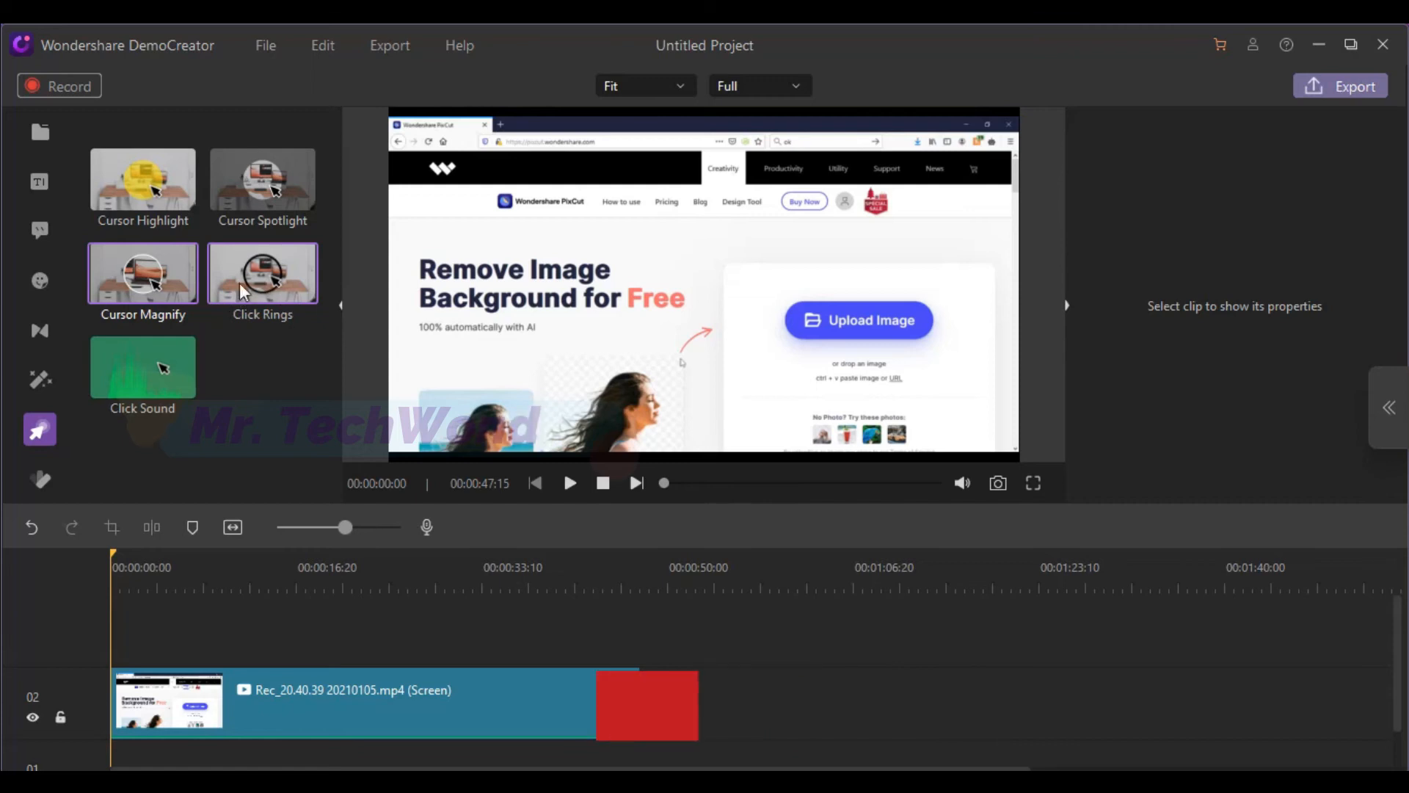
Apply the Click Rings effect to the screen recording clip and preview it, pausing at the ring around the 00:00:10:21 frame
{"action": "left_click_drag", "start_coordinate": [248, 289], "coordinate": [140, 689]}
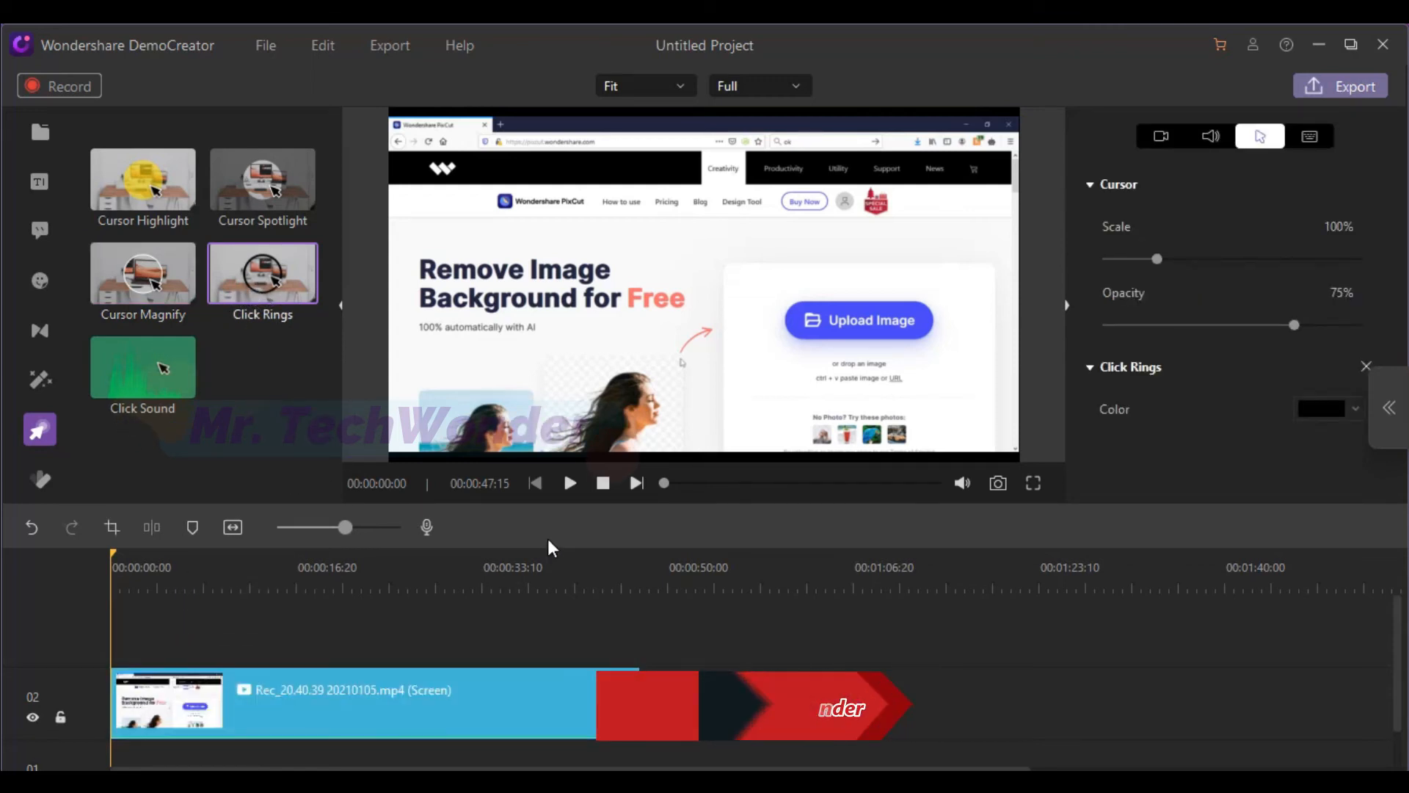
{"action": "left_click", "coordinate": [567, 488]}
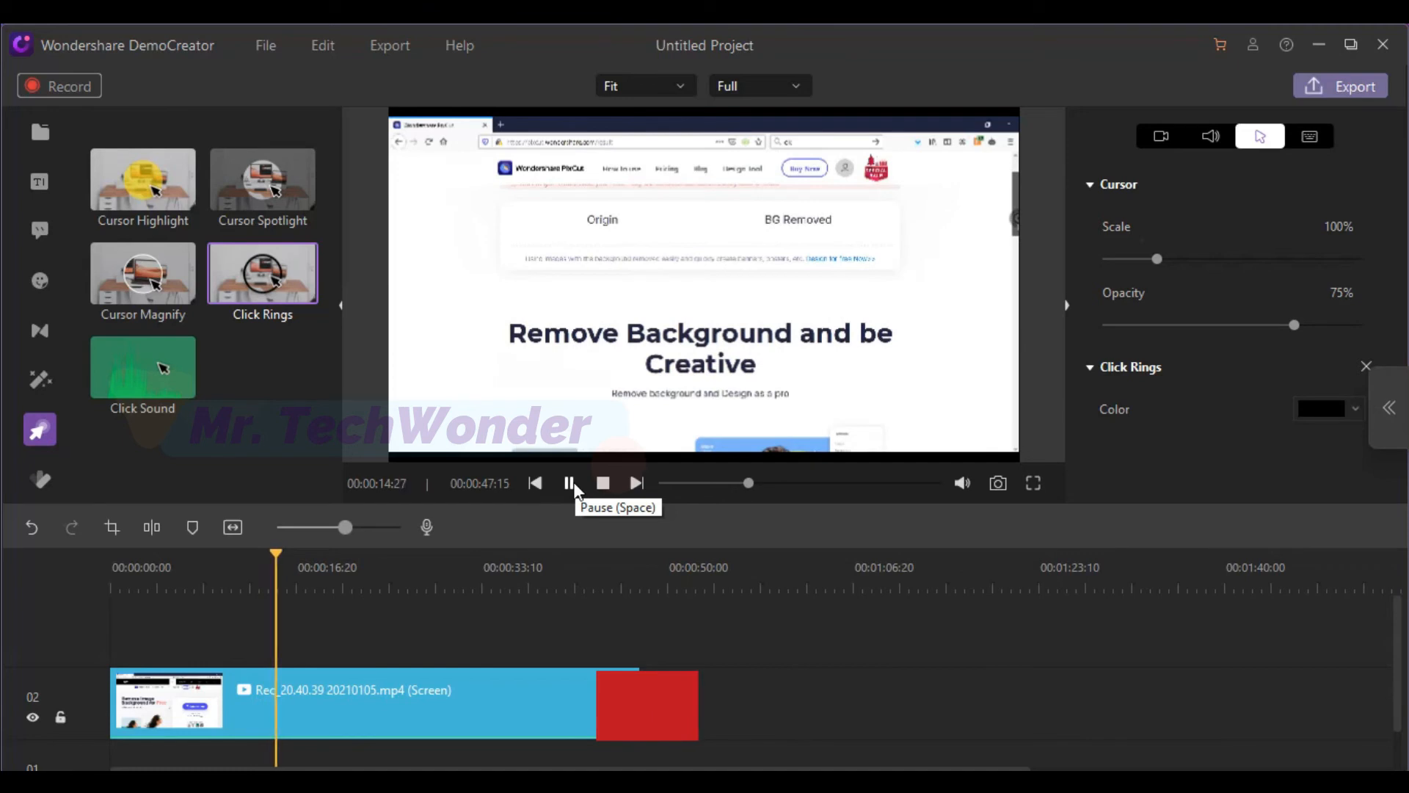
{"action": "left_click", "coordinate": [568, 484]}
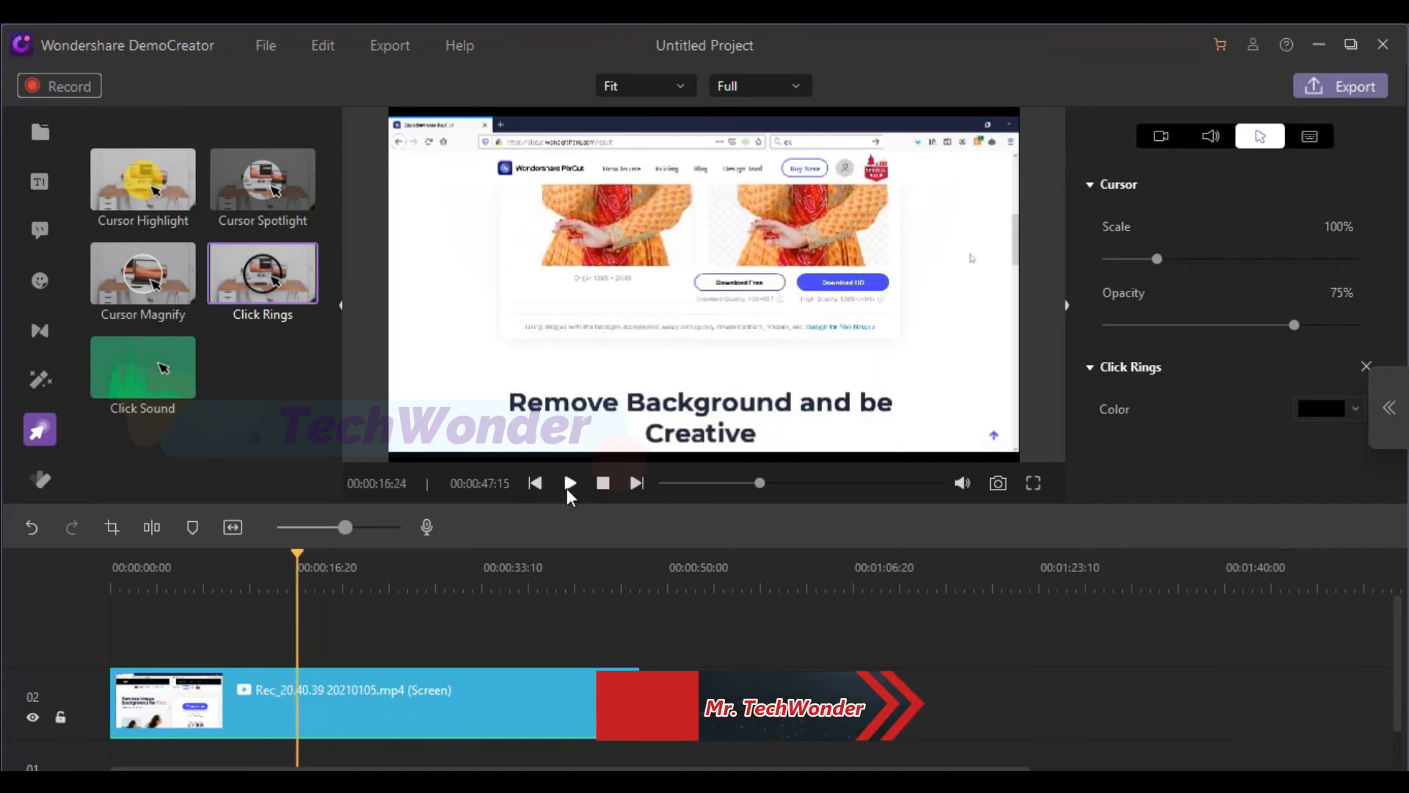
{"action": "left_click_drag", "start_coordinate": [298, 555], "coordinate": [178, 570]}
{"action": "left_click", "coordinate": [568, 487]}
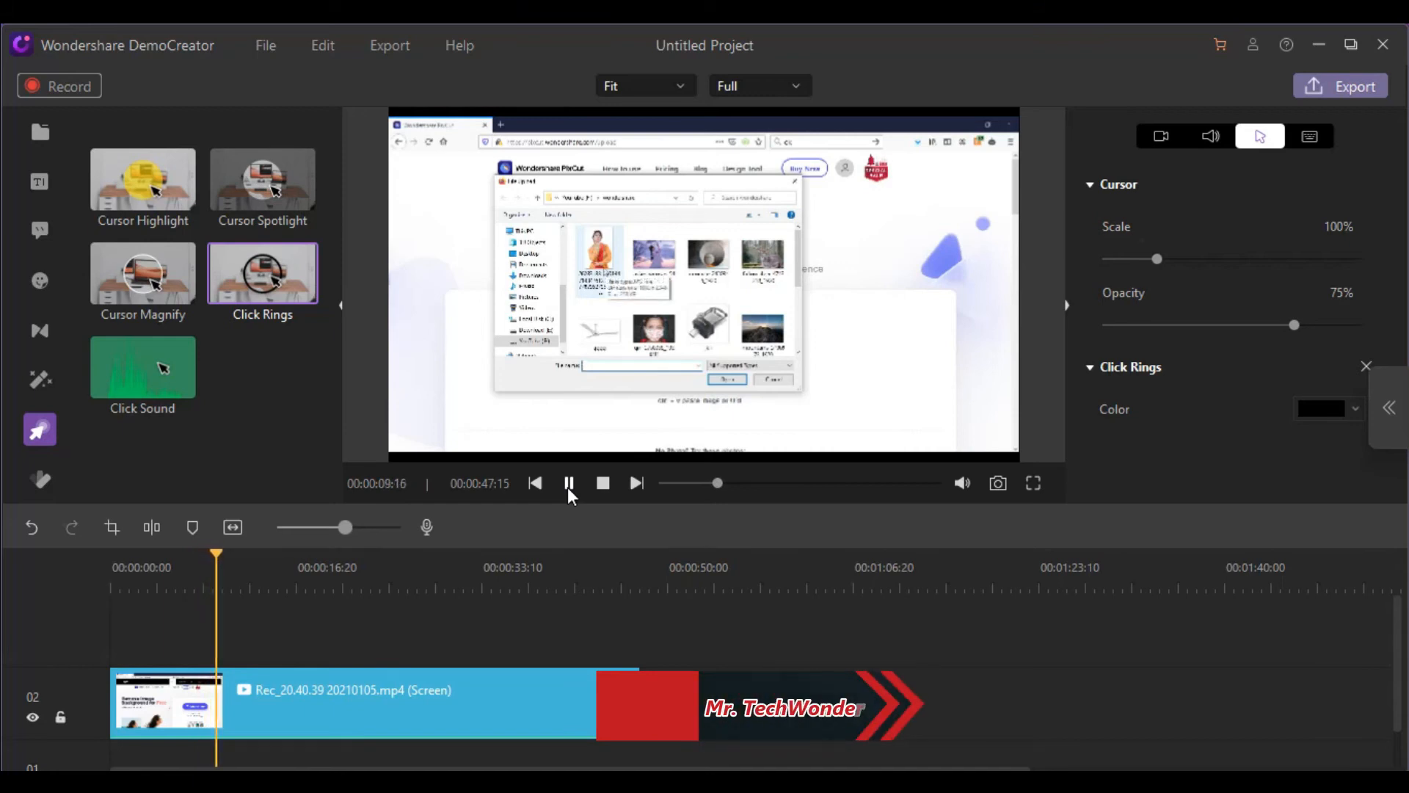
{"action": "left_click", "coordinate": [568, 488]}
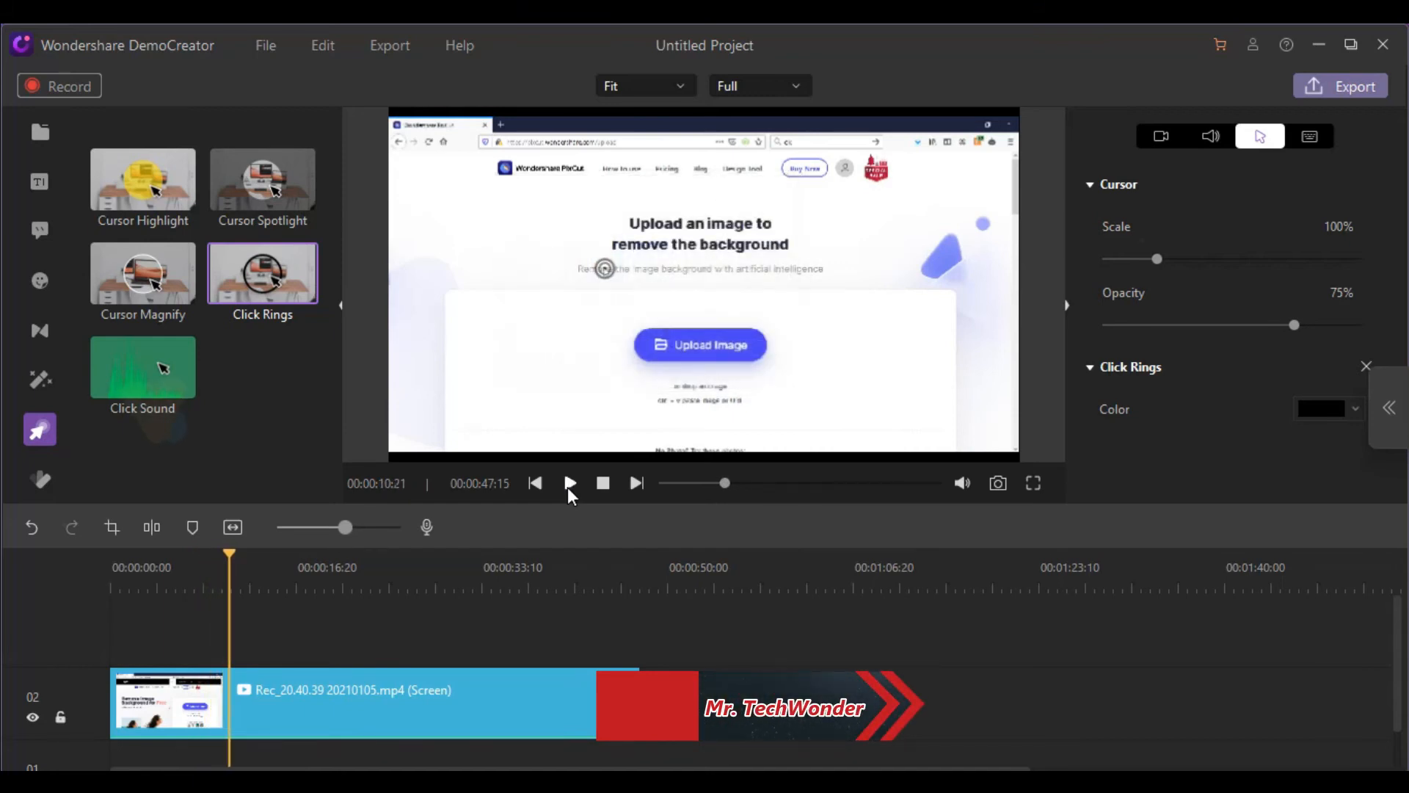
With Click Rings applied, set the cursor's scale to 142% and its opacity to 70%
{"action": "left_click", "coordinate": [1160, 260]}
{"action": "mouse_move", "coordinate": [1161, 260]}
{"action": "left_mouse_down"}
{"action": "mouse_move", "coordinate": [1248, 261]}
{"action": "mouse_move", "coordinate": [1177, 260]}
{"action": "left_mouse_up"}
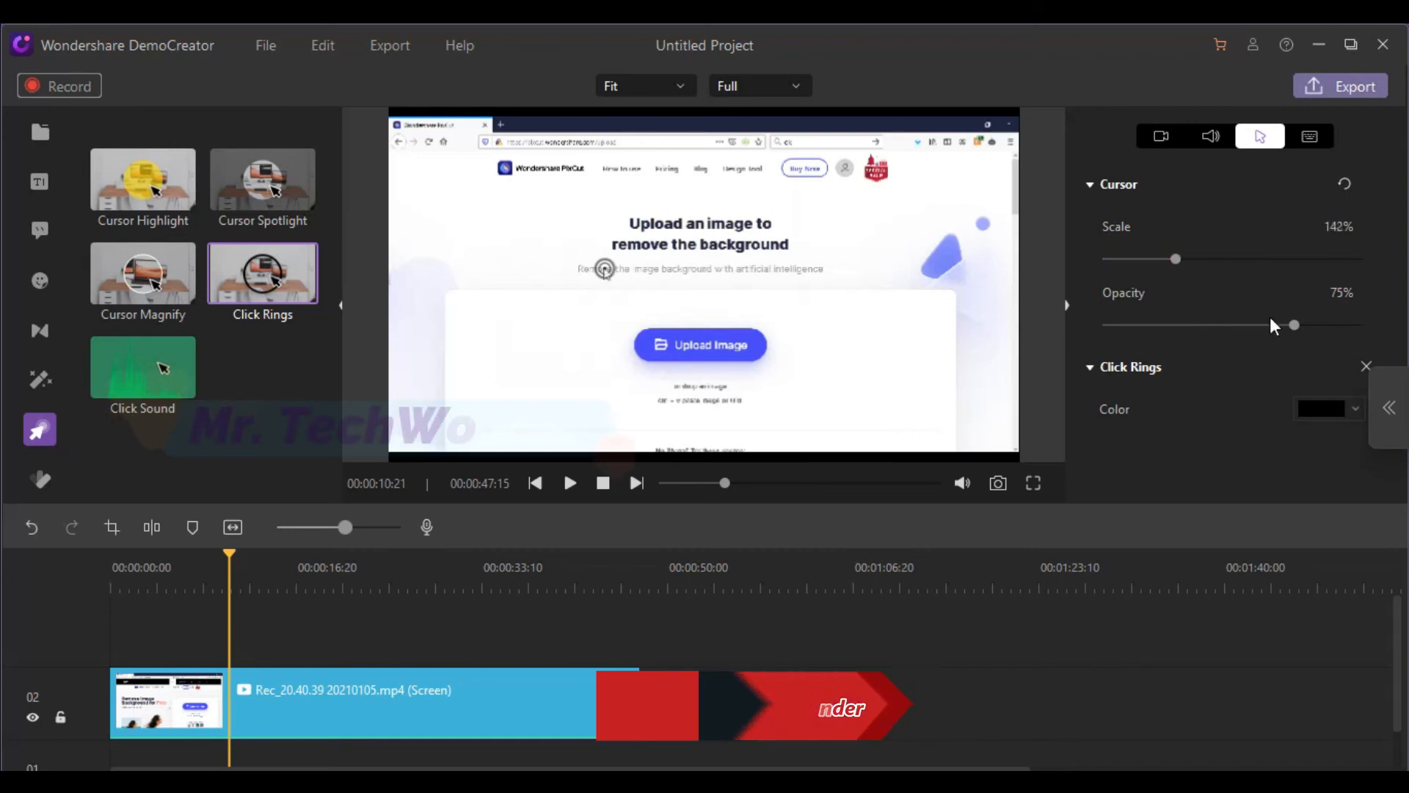
{"action": "mouse_move", "coordinate": [1298, 325]}
{"action": "left_mouse_down"}
{"action": "mouse_move", "coordinate": [1315, 324]}
{"action": "mouse_move", "coordinate": [1160, 326]}
{"action": "mouse_move", "coordinate": [1282, 326]}
{"action": "left_mouse_up"}
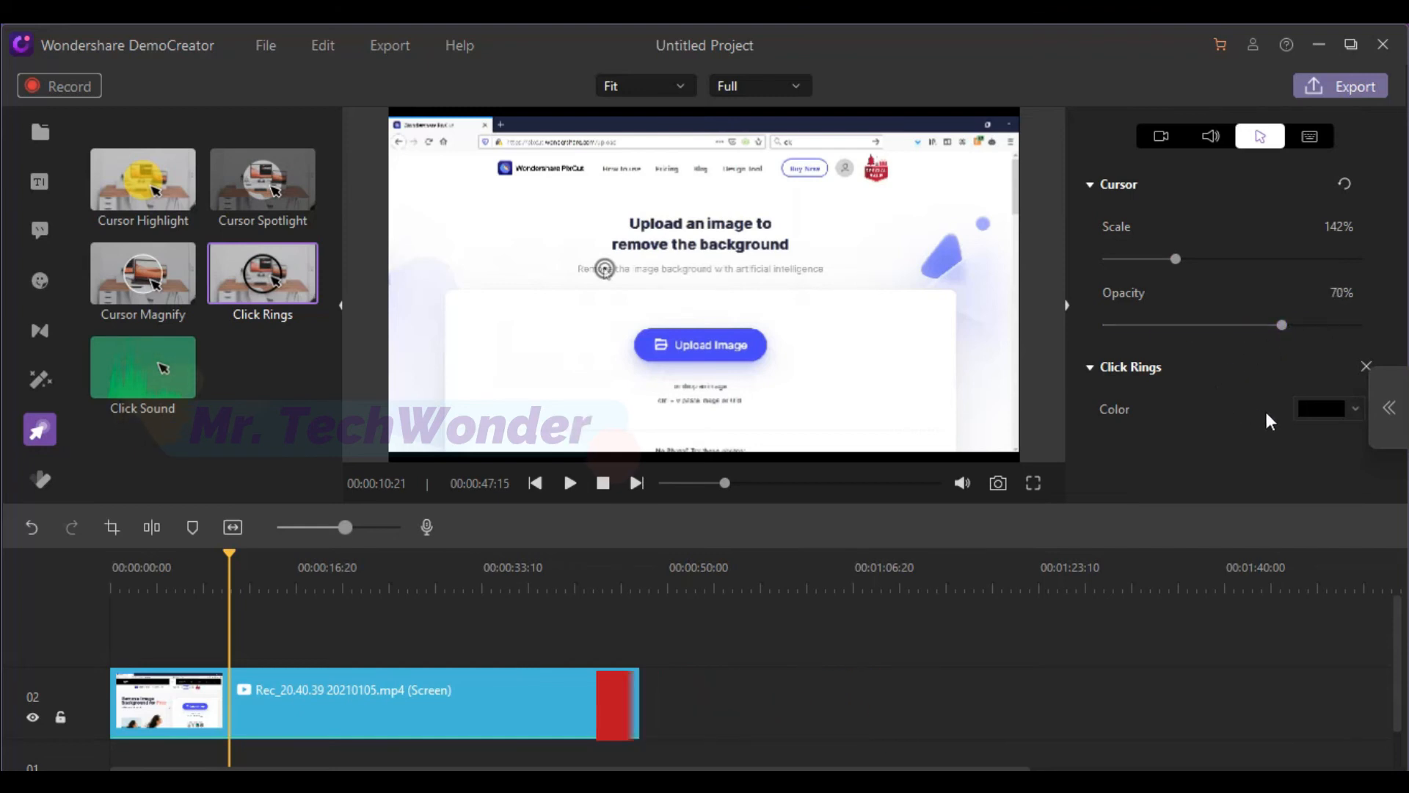
Try red, magenta and white as the Click Rings color and reset the Click Rings settings to their defaults
{"action": "left_click", "coordinate": [1305, 408]}
{"action": "left_click", "coordinate": [1315, 455]}
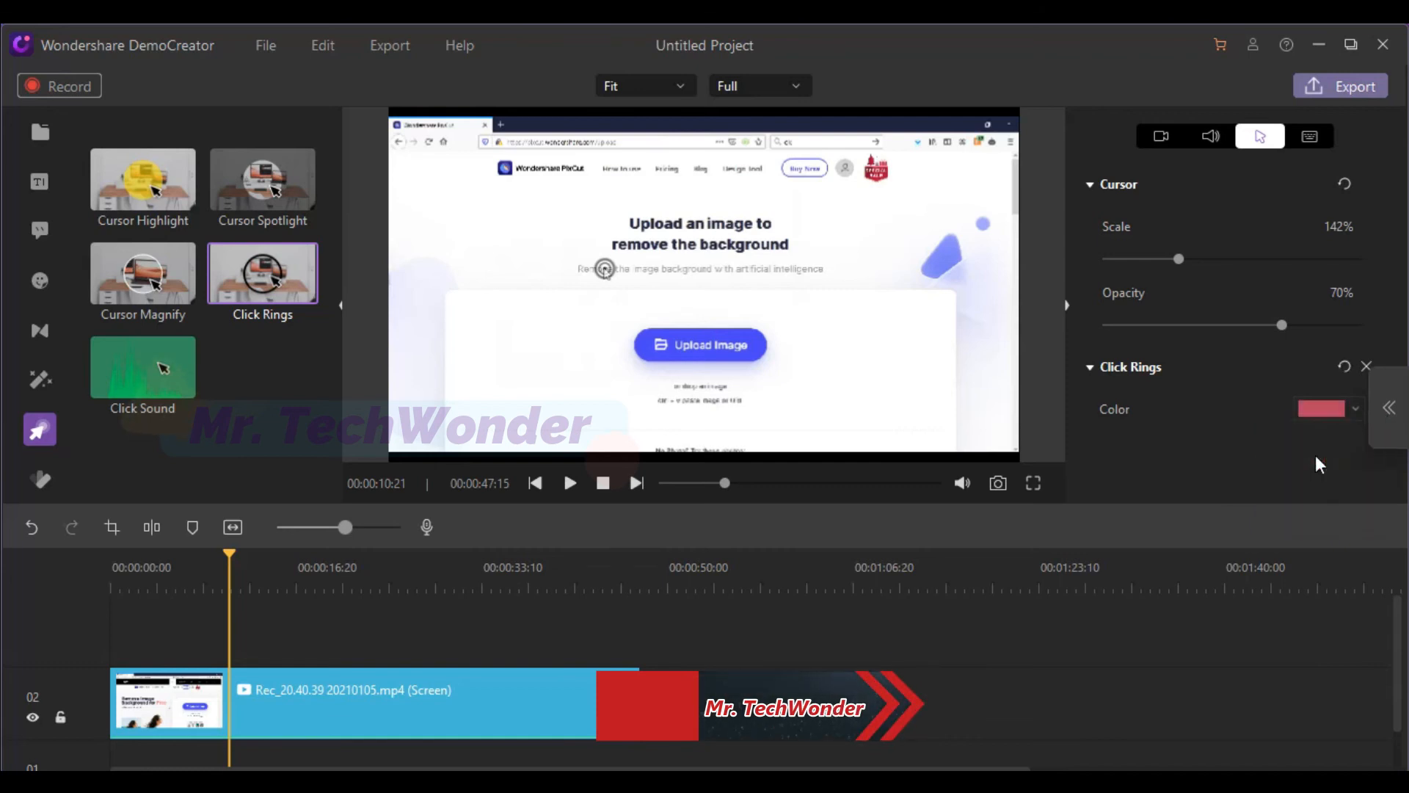
{"action": "left_click", "coordinate": [1325, 409]}
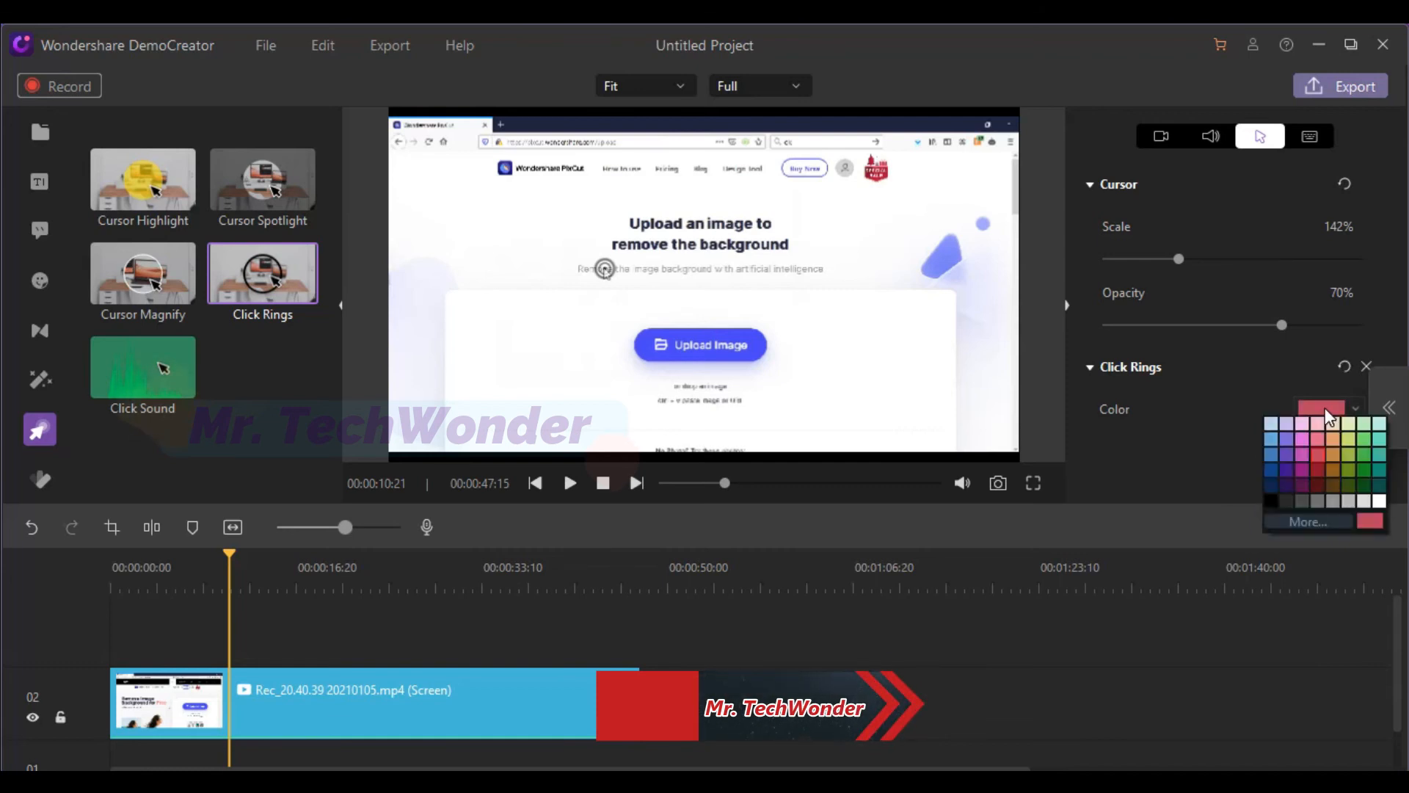
{"action": "left_click", "coordinate": [1302, 456]}
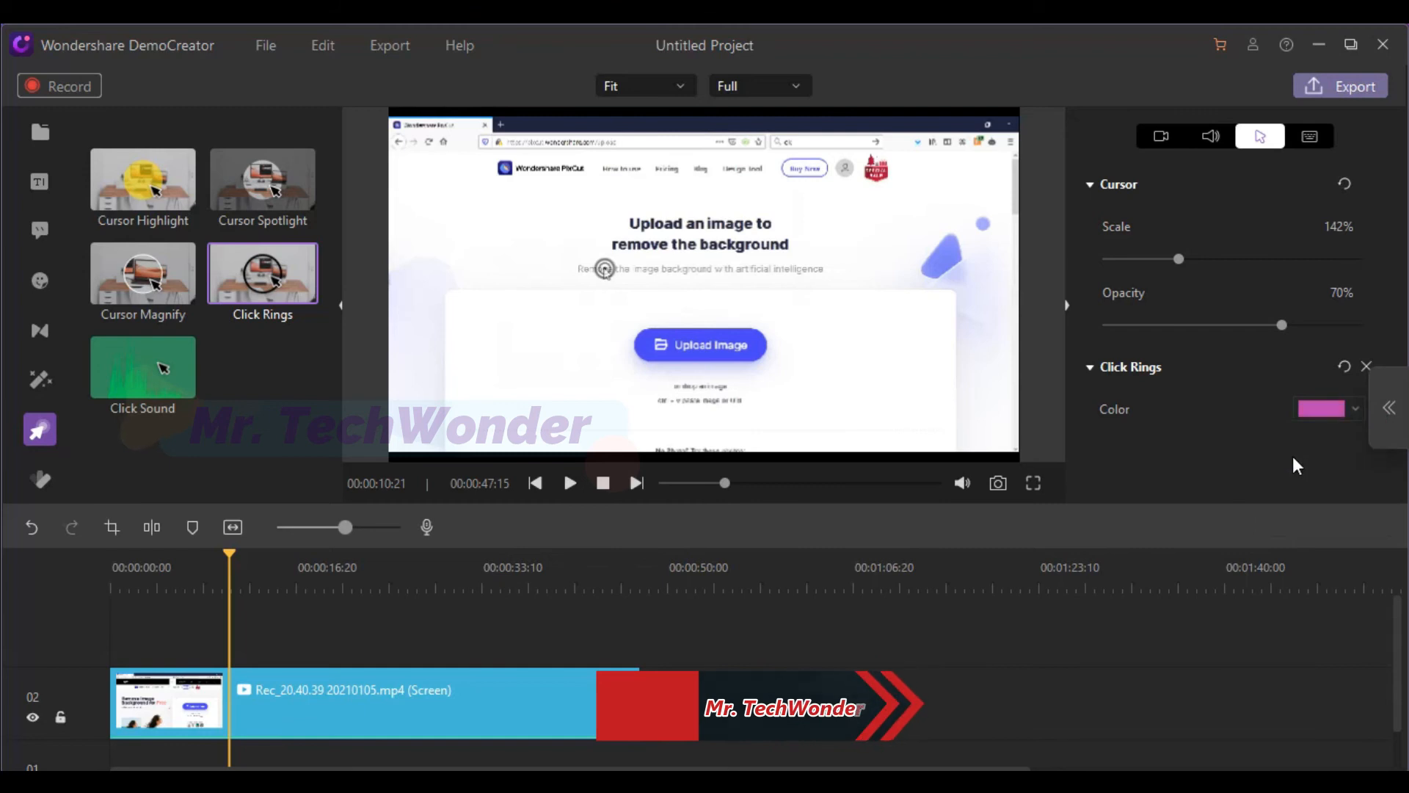
{"action": "left_click", "coordinate": [1323, 406]}
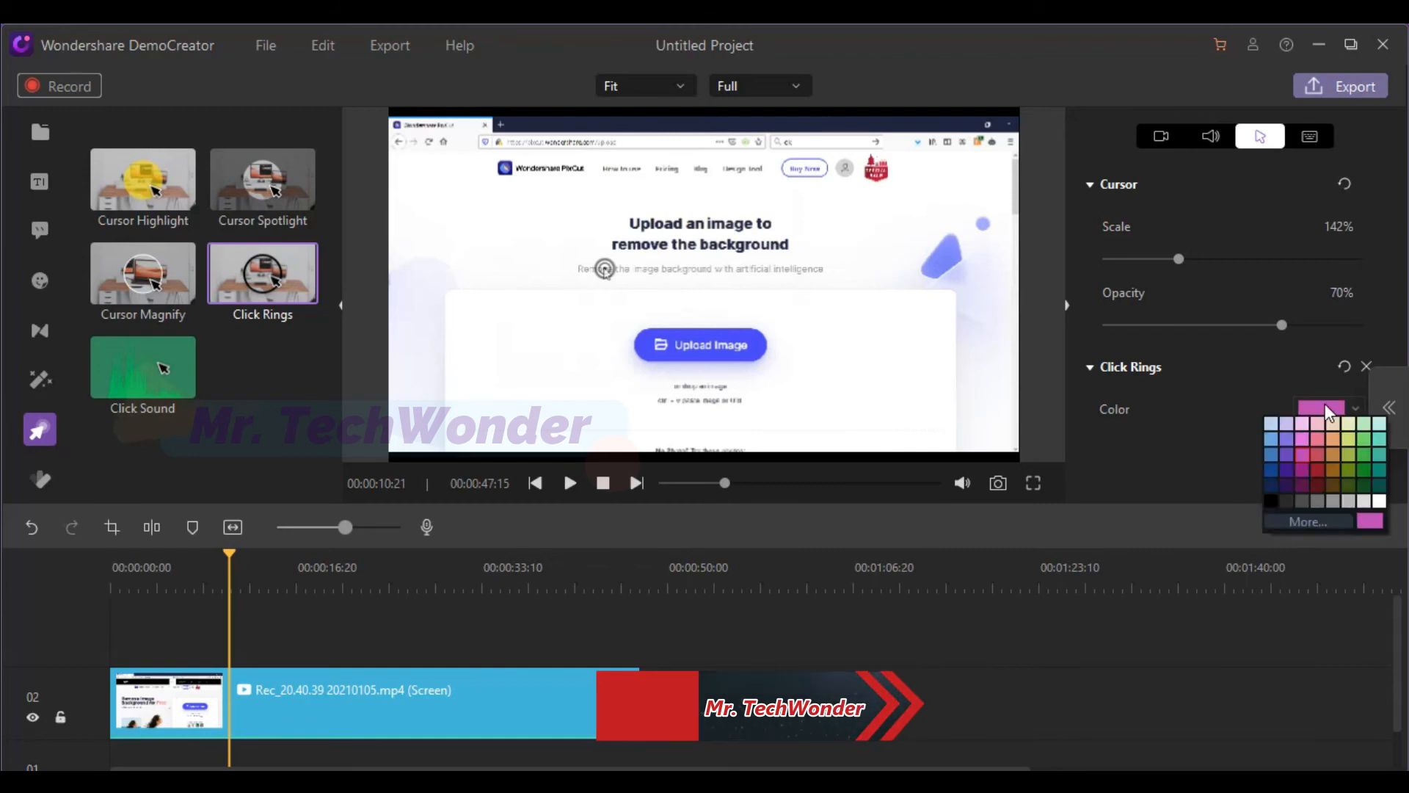
{"action": "left_click", "coordinate": [1379, 502]}
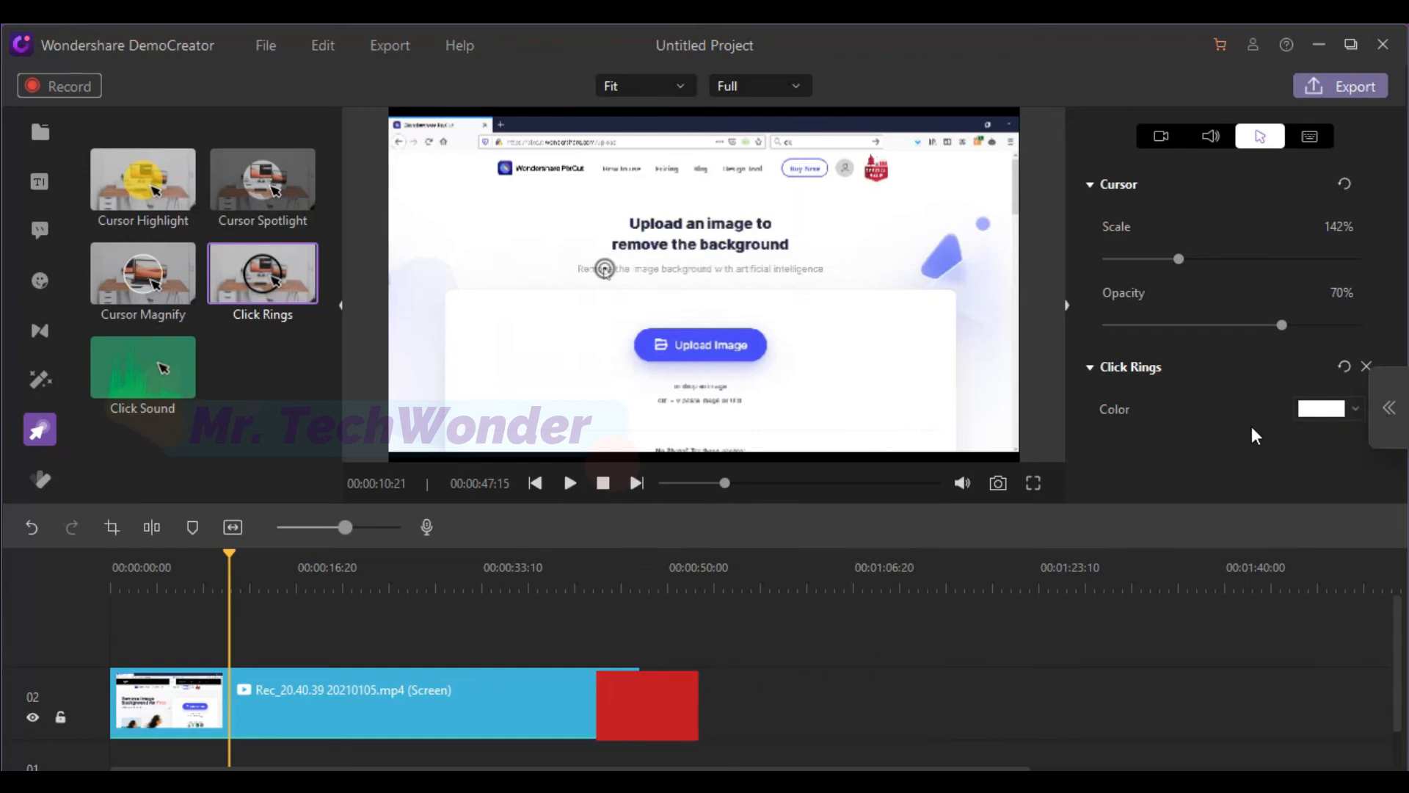
{"action": "left_click", "coordinate": [1342, 362]}
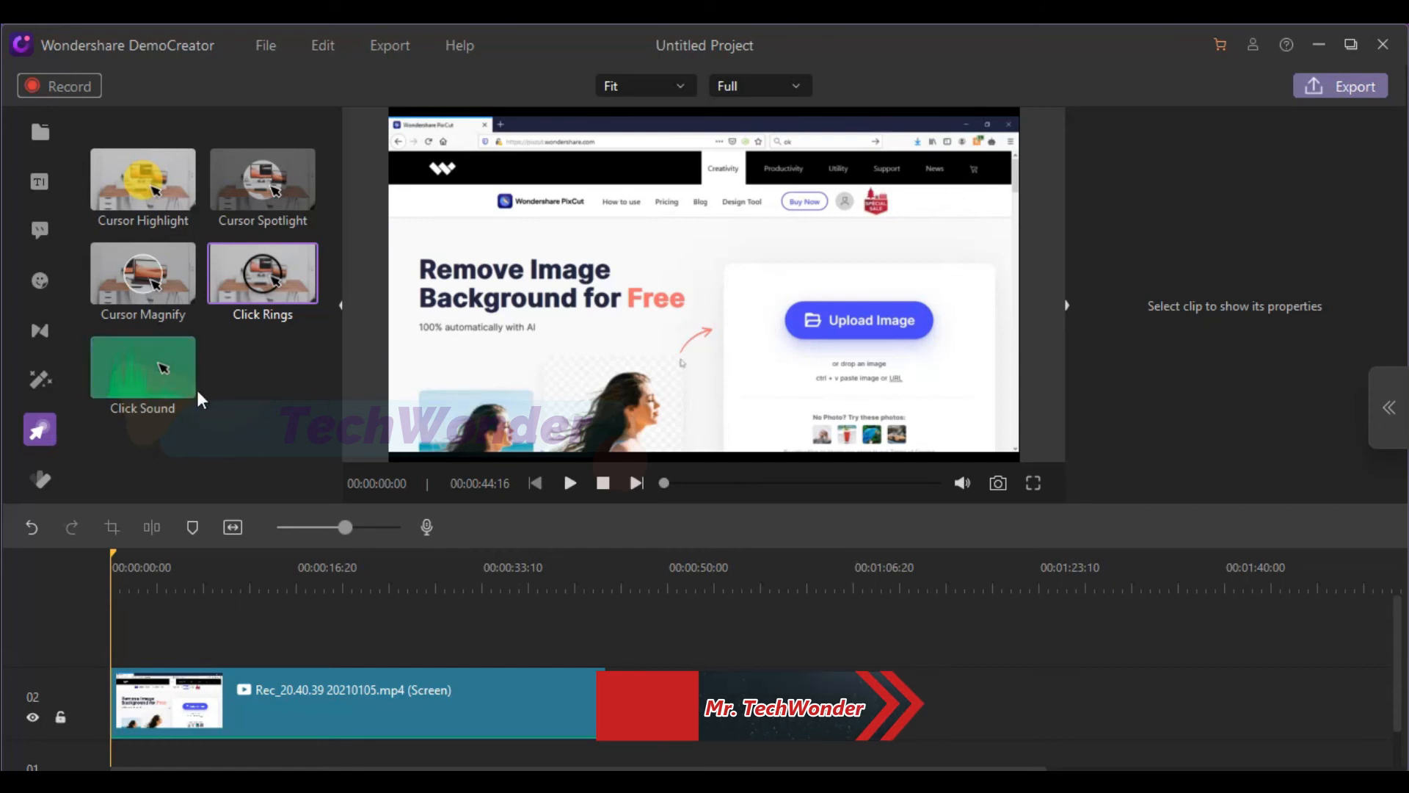
Apply the Click Sound effect to the screen recording clip and play the recording's opening to preview it
{"action": "left_click_drag", "start_coordinate": [145, 364], "coordinate": [139, 693]}
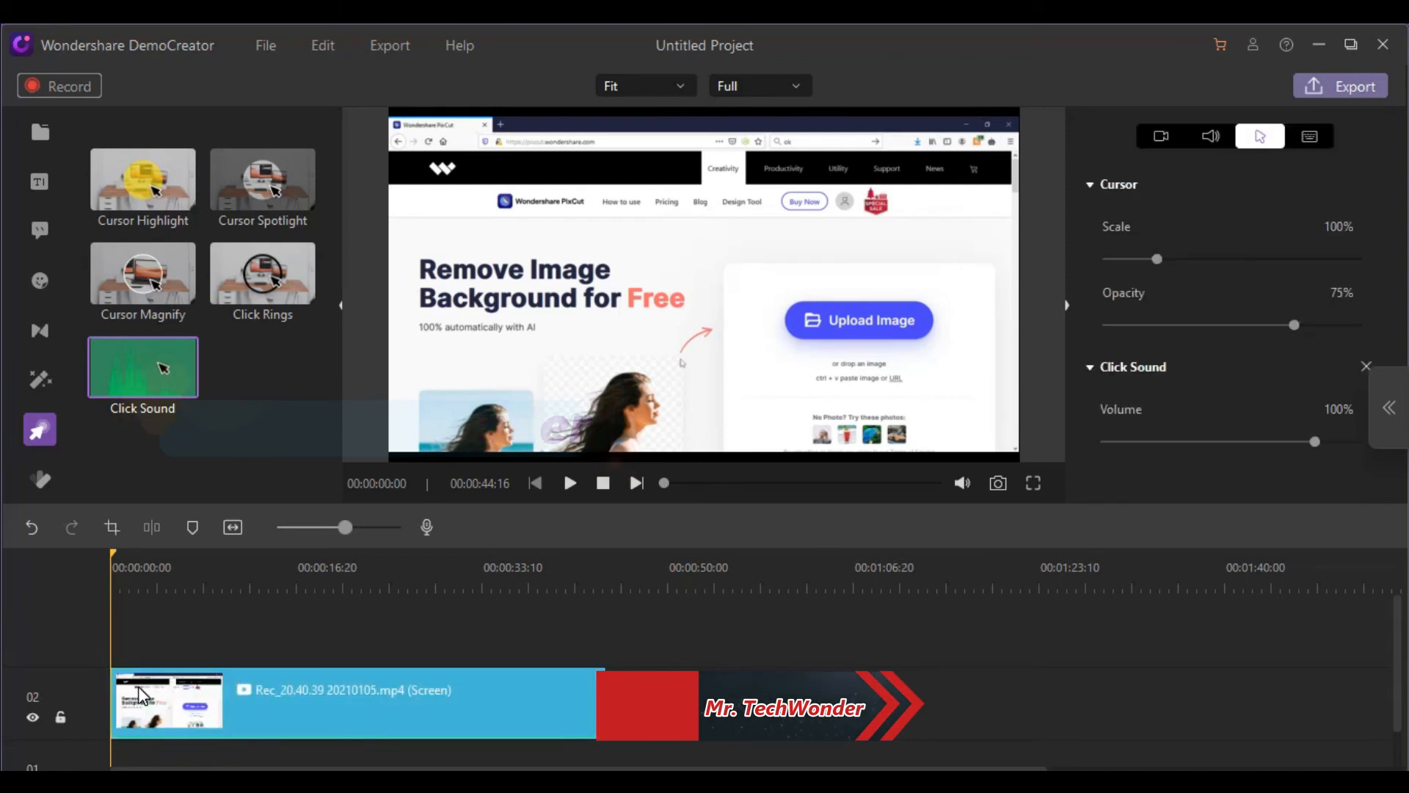
{"action": "left_click", "coordinate": [566, 490]}
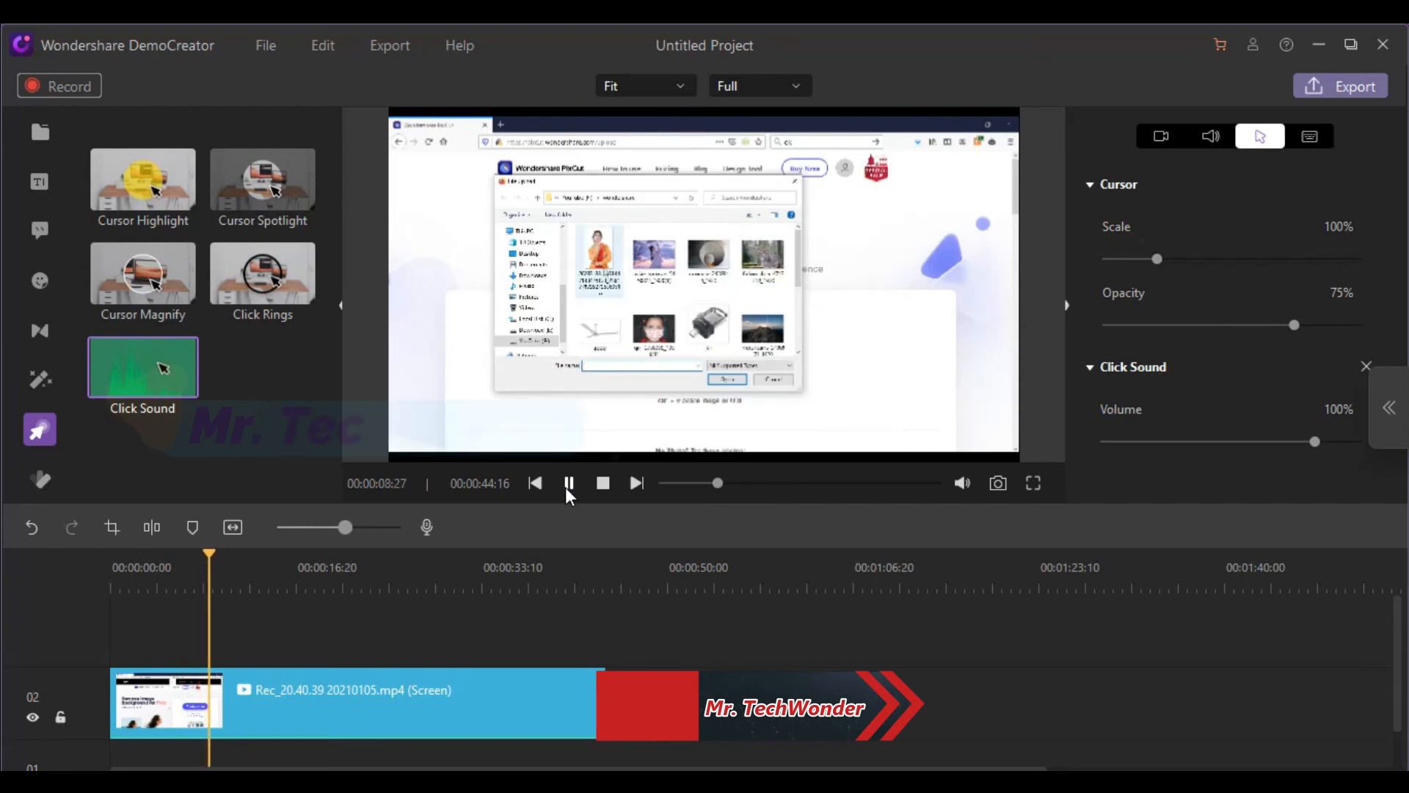
{"action": "left_click", "coordinate": [566, 487]}
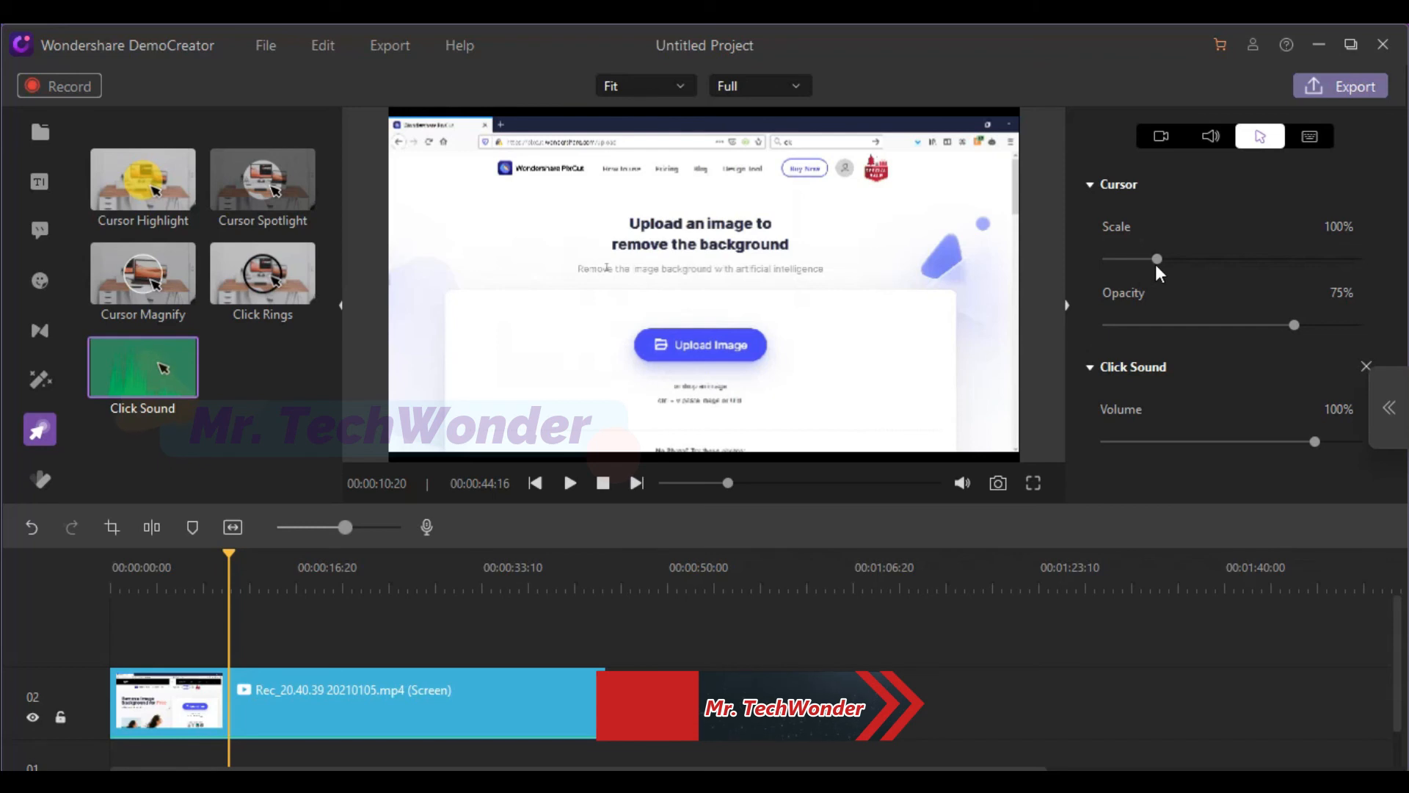
At the 00:00:08:18 frame, set the cursor's scale to 109% and its opacity to 68%
{"action": "left_click_drag", "start_coordinate": [229, 552], "coordinate": [205, 558]}
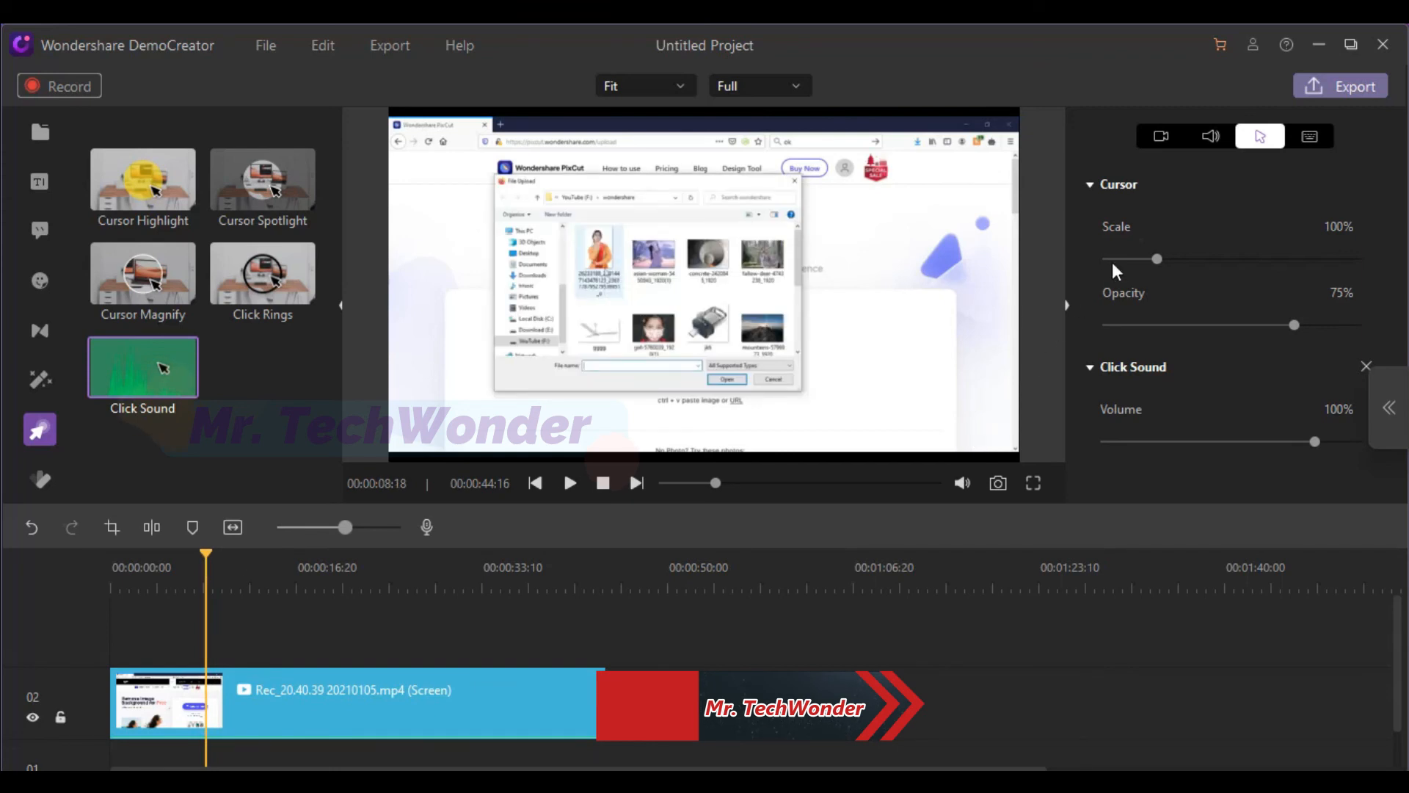
{"action": "mouse_move", "coordinate": [1157, 262]}
{"action": "left_mouse_down"}
{"action": "mouse_move", "coordinate": [1205, 262]}
{"action": "mouse_move", "coordinate": [1134, 267]}
{"action": "mouse_move", "coordinate": [1160, 269]}
{"action": "left_mouse_up"}
{"action": "mouse_move", "coordinate": [1296, 326]}
{"action": "left_mouse_down"}
{"action": "mouse_move", "coordinate": [1258, 333]}
{"action": "mouse_move", "coordinate": [1276, 327]}
{"action": "left_mouse_up"}
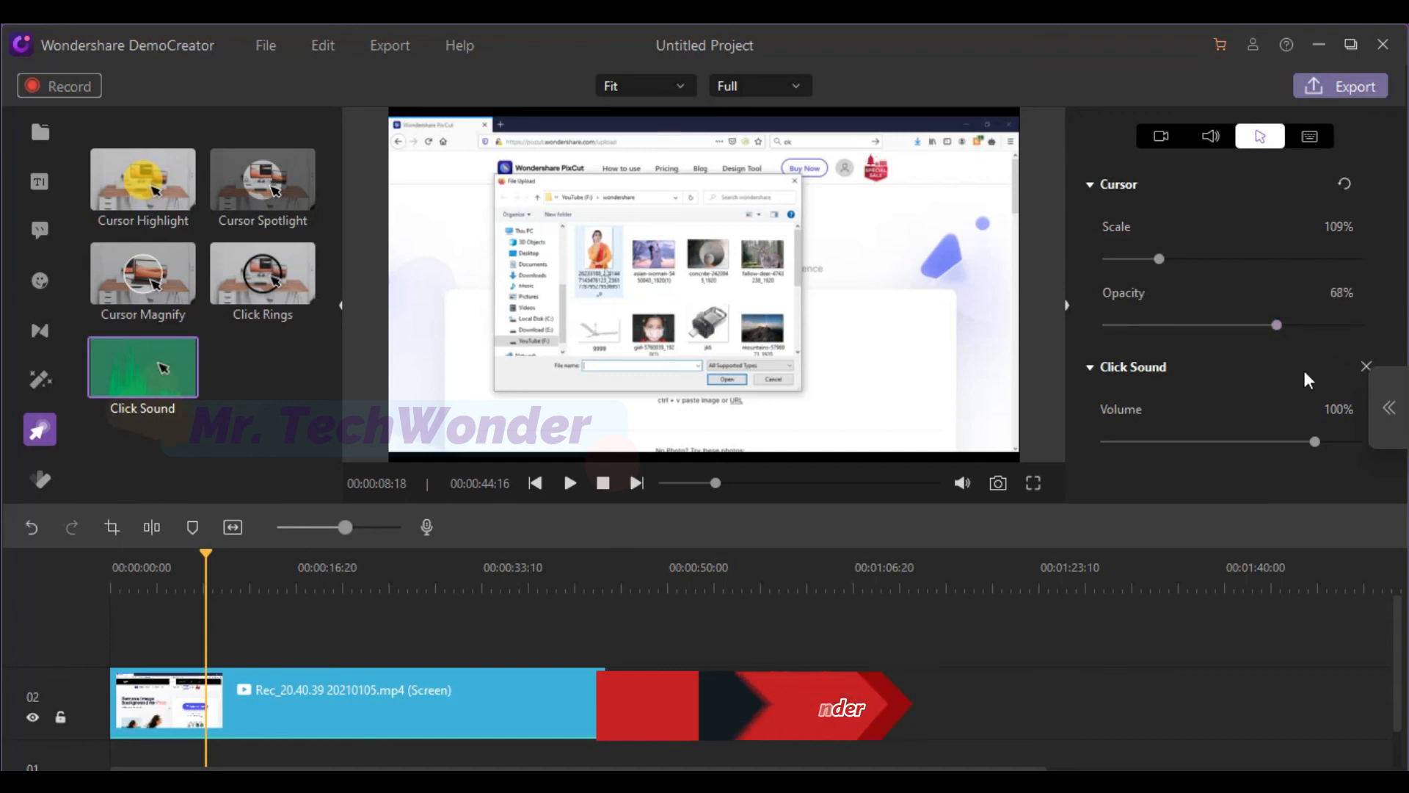
Set the Click Sound volume to 119% and play the clip from the 00:00:08:18 frame
{"action": "left_click_drag", "start_coordinate": [1319, 439], "coordinate": [1355, 455]}
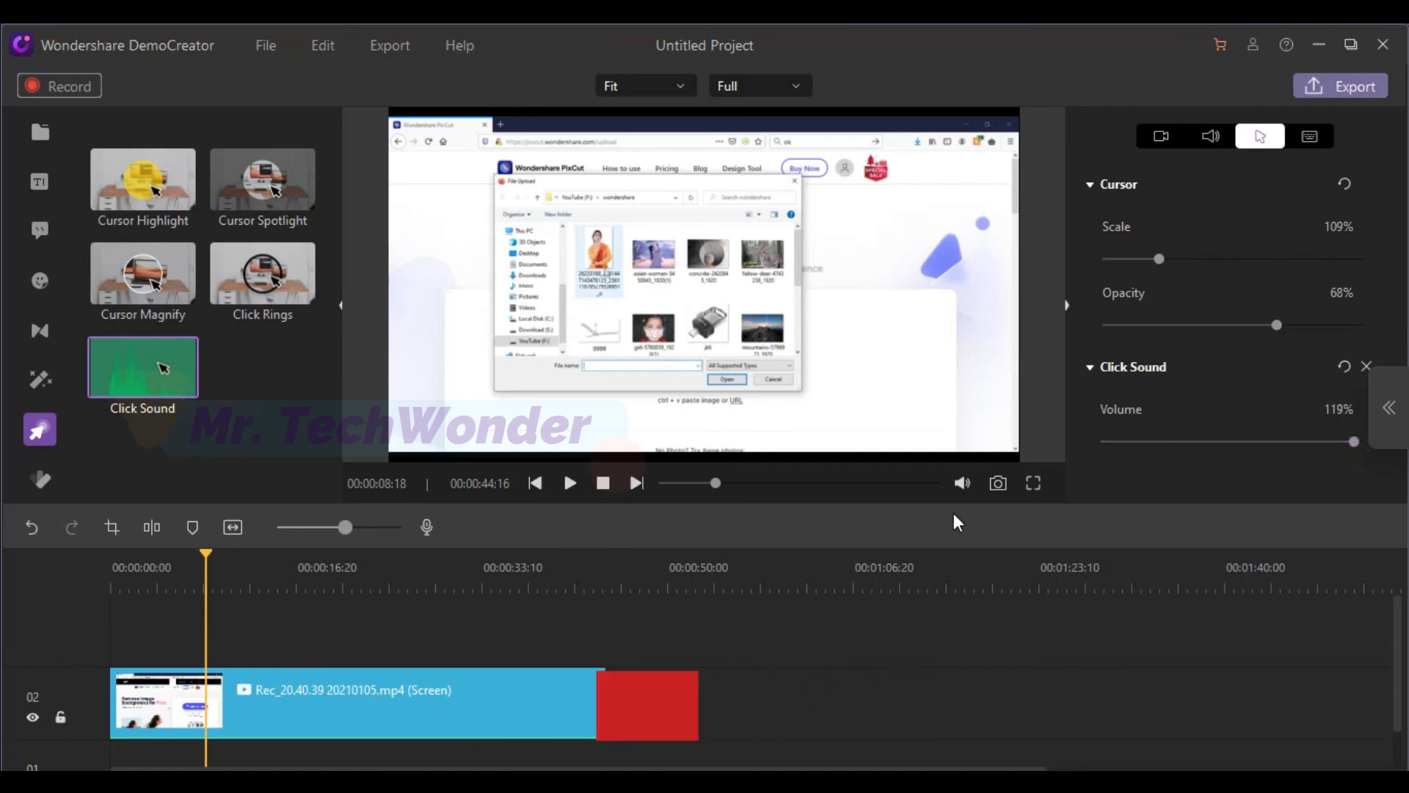
{"action": "left_click", "coordinate": [572, 484]}
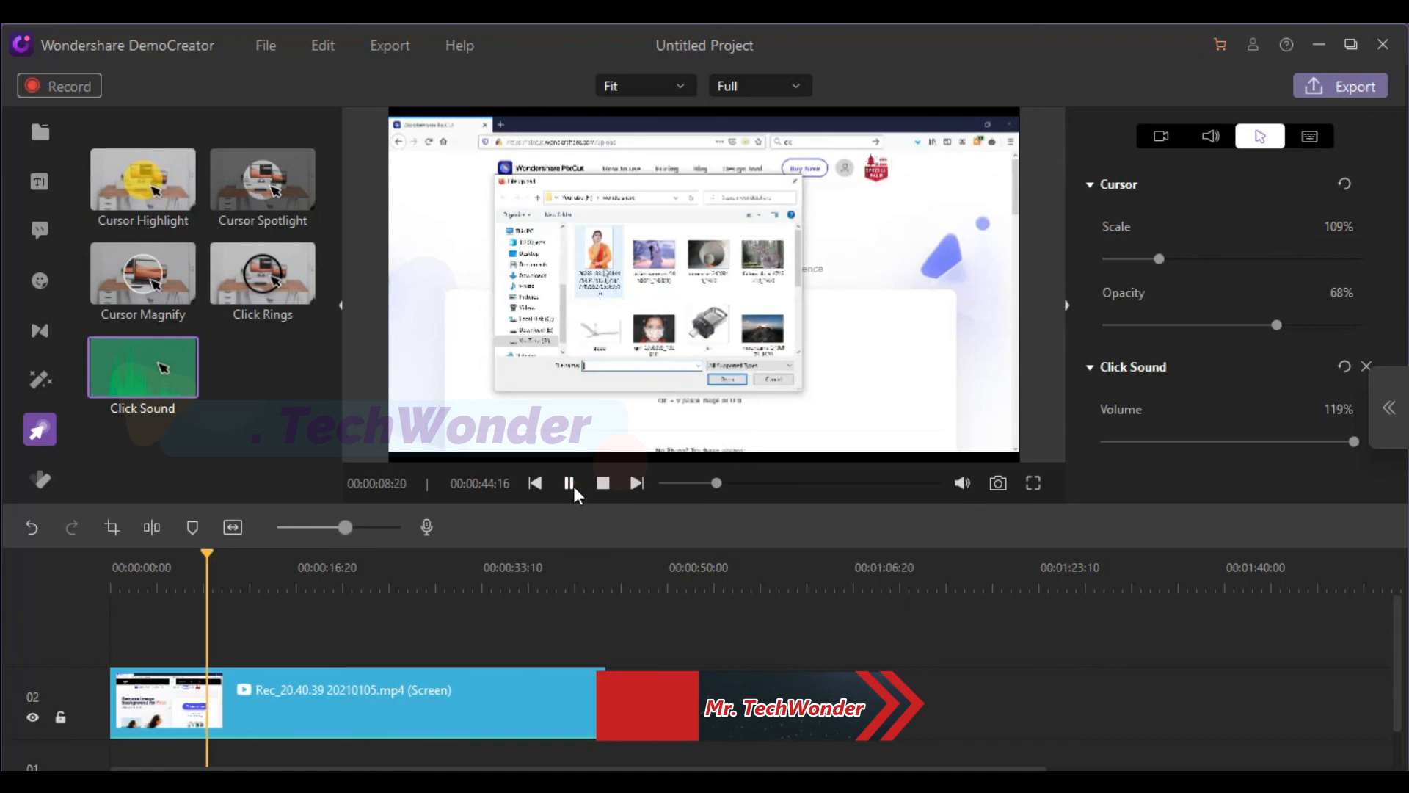